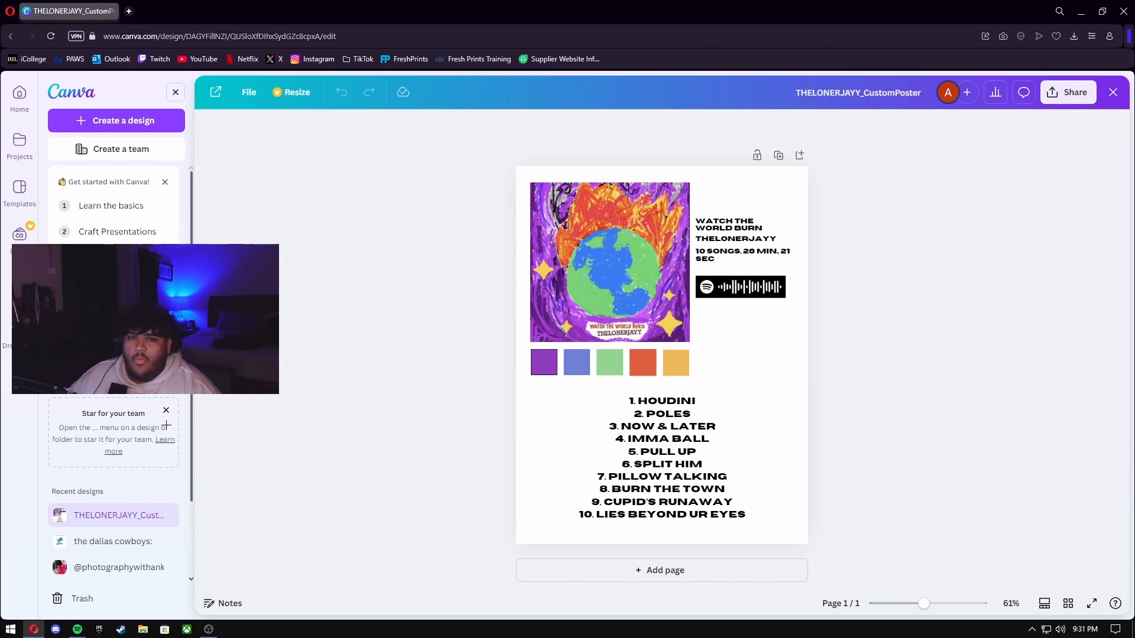
Switch to Spotify and open the album WHAM (Extended Version) from the ku37.mp3 playlist.
click(77, 630)
click(25, 165)
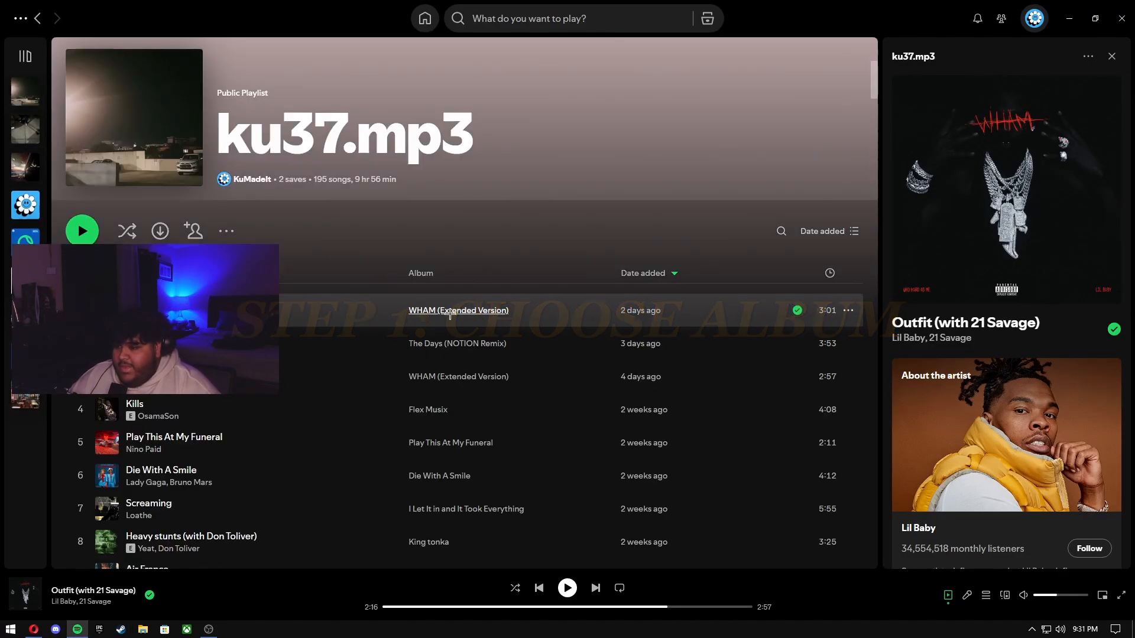
scroll(288, 370, down, 1)
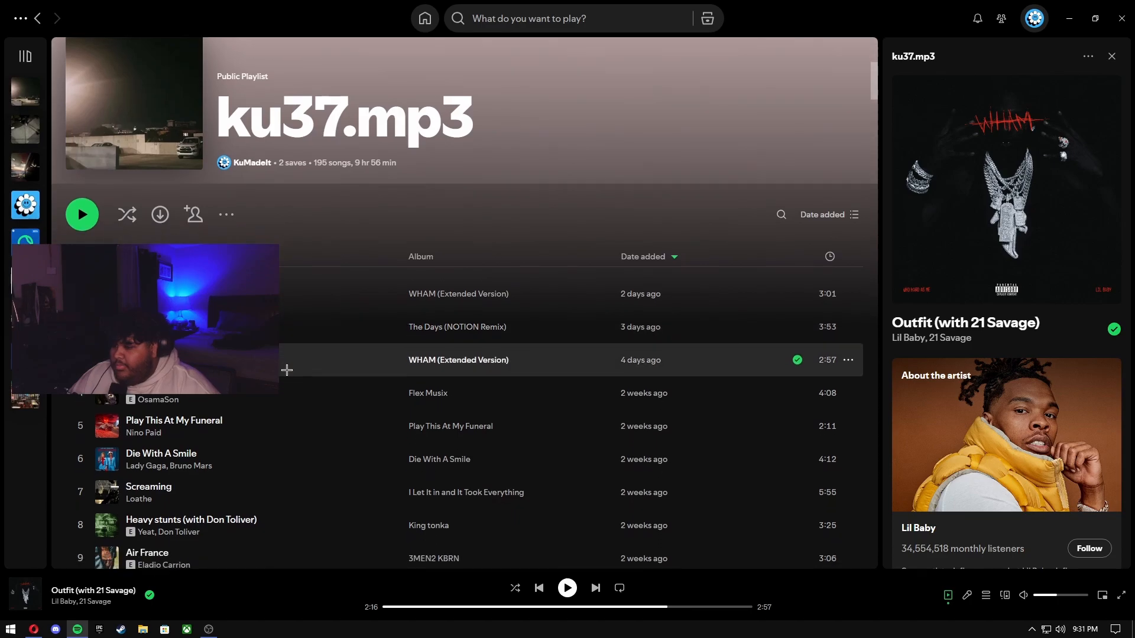
click(438, 360)
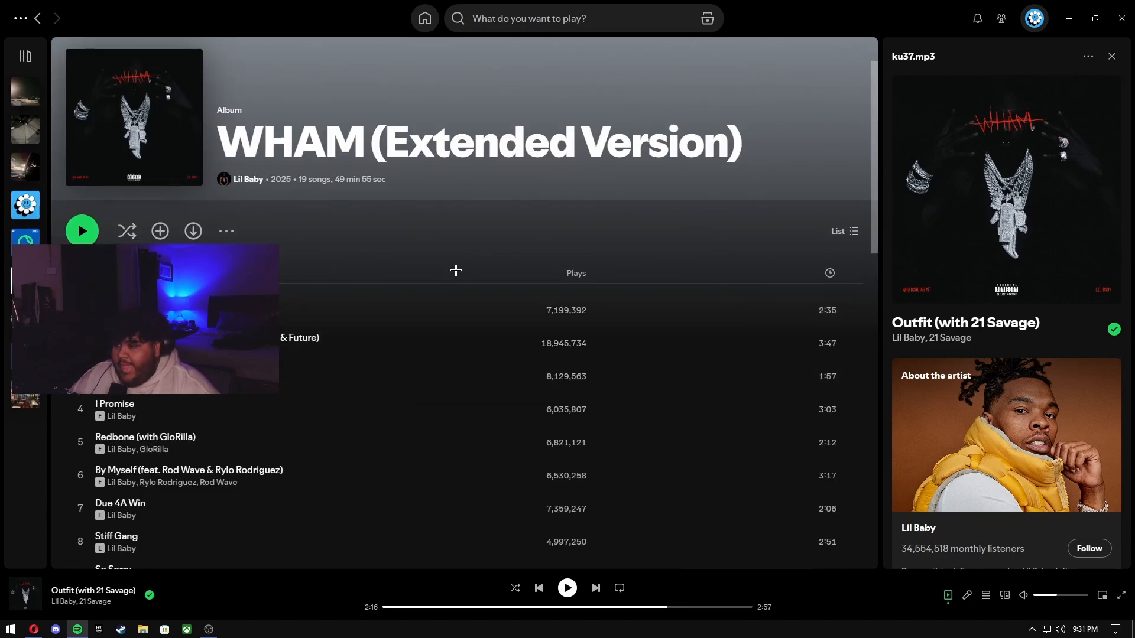
Copy the share link of the WHAM (Extended Version) album.
click(232, 229)
mouse_move(283, 373)
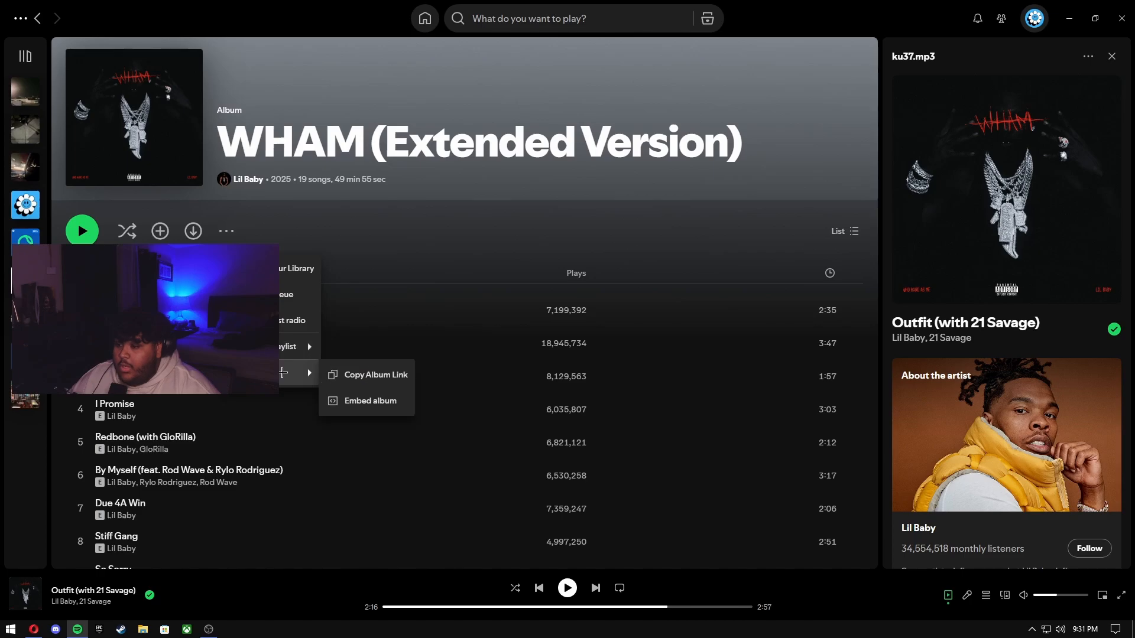
click(354, 375)
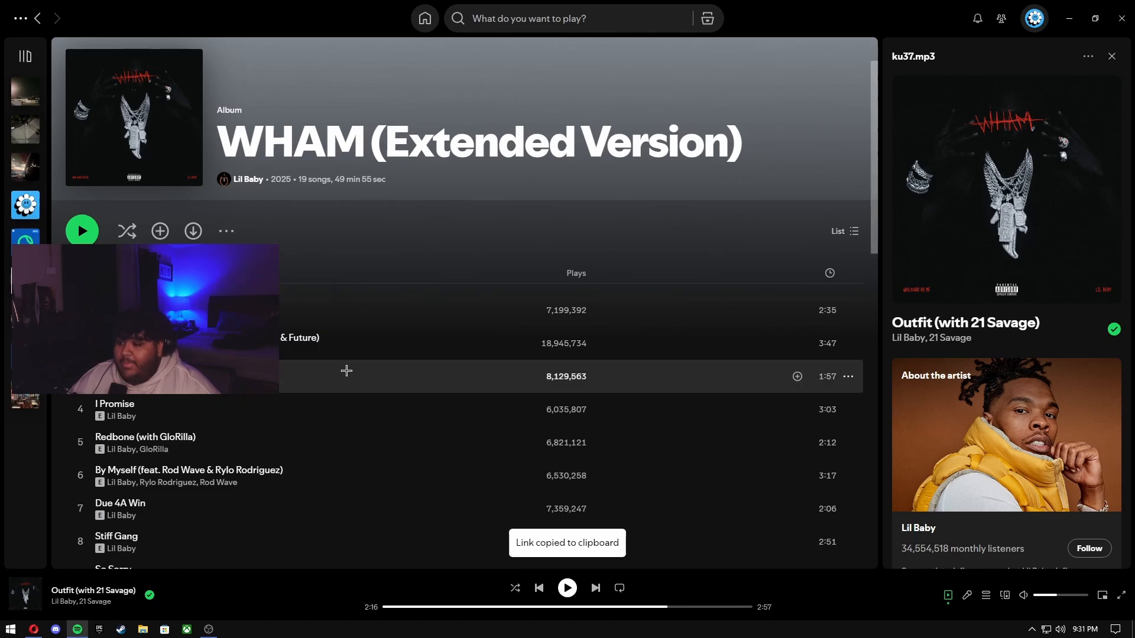
click(30, 631)
key(ctrl+t)
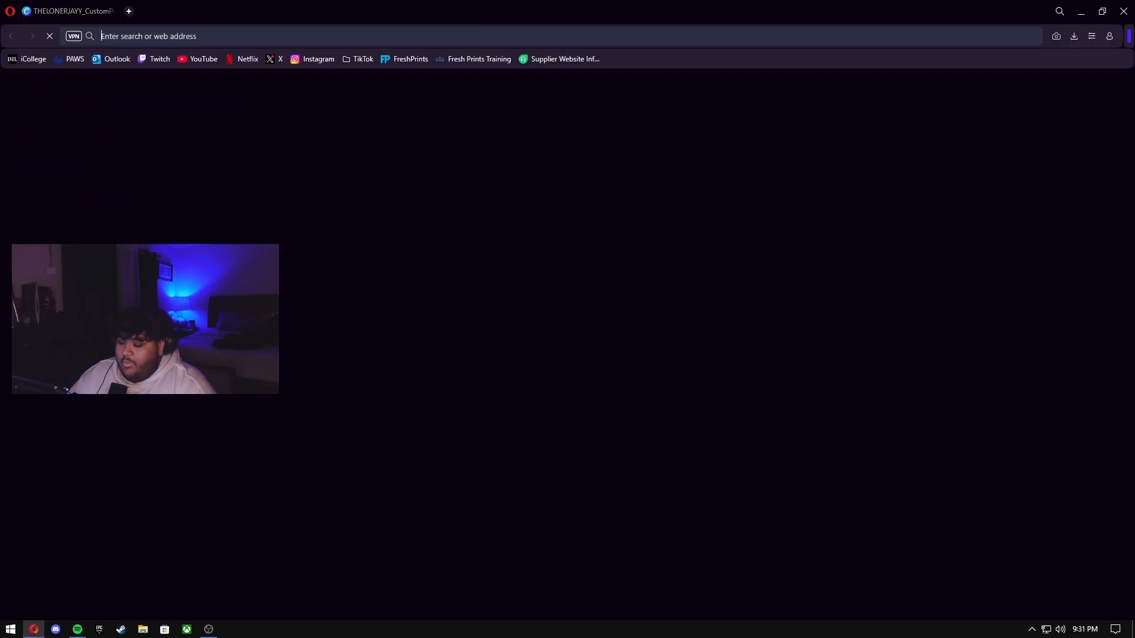
text(spoti)
key(Return)
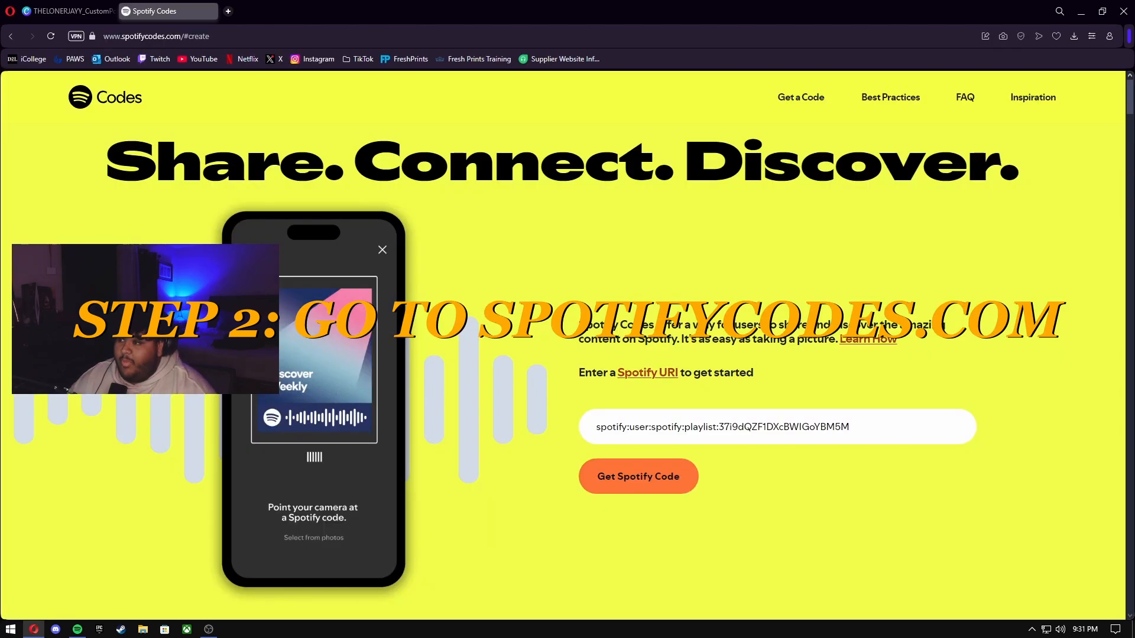
Generate a Spotify code from the copied album link in place of the sample URI, accepting the acknowledgements.
triple_click(768, 430)
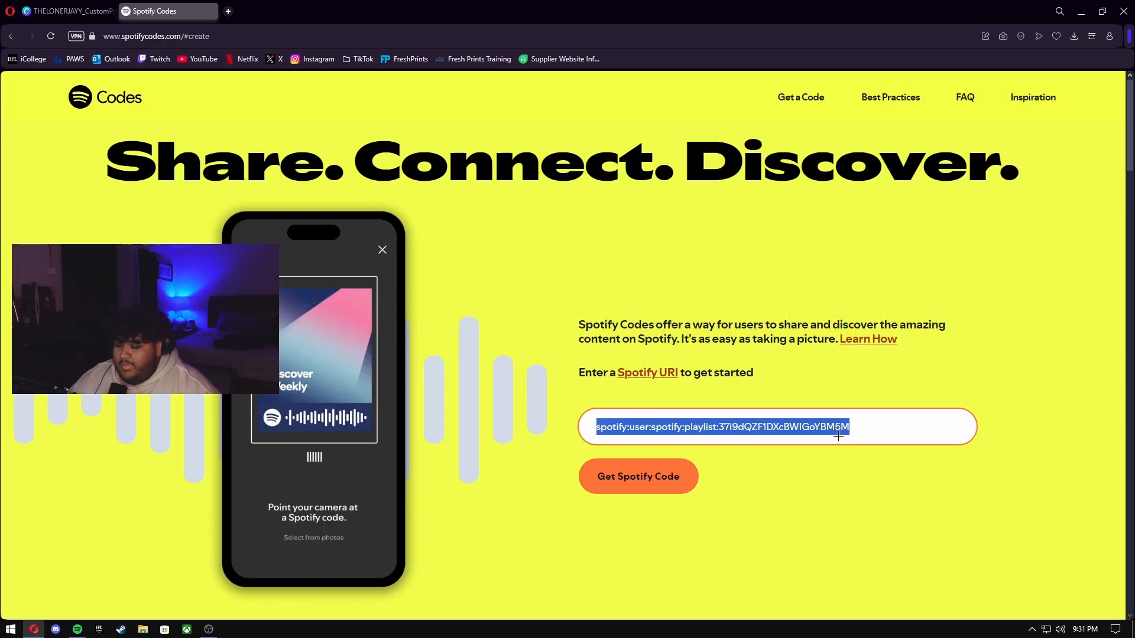
key(ctrl+v)
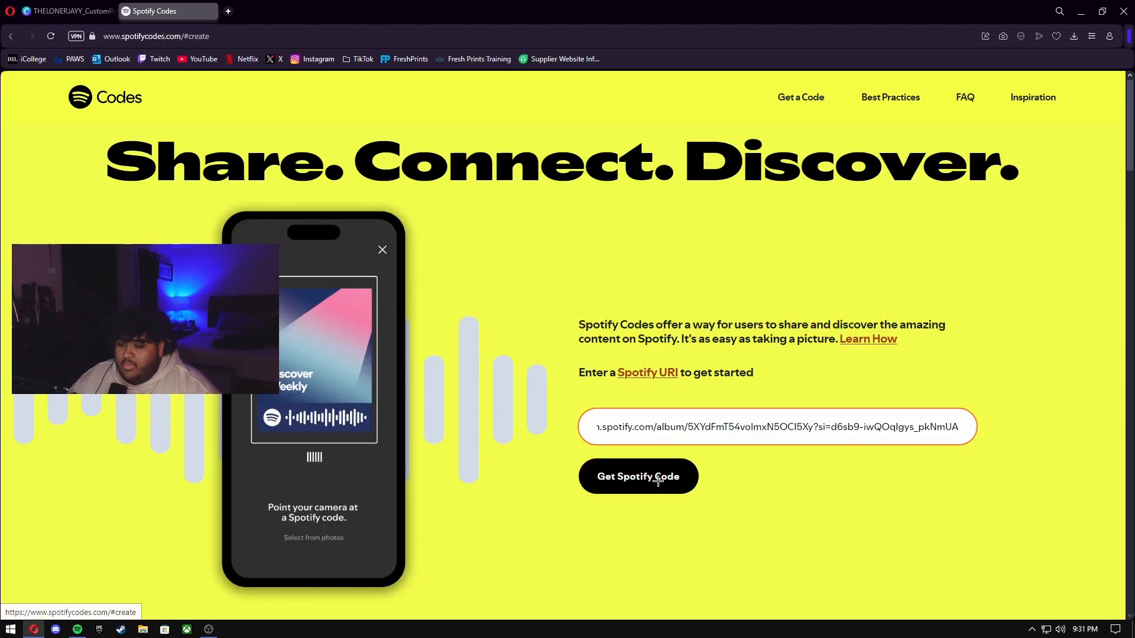
click(658, 481)
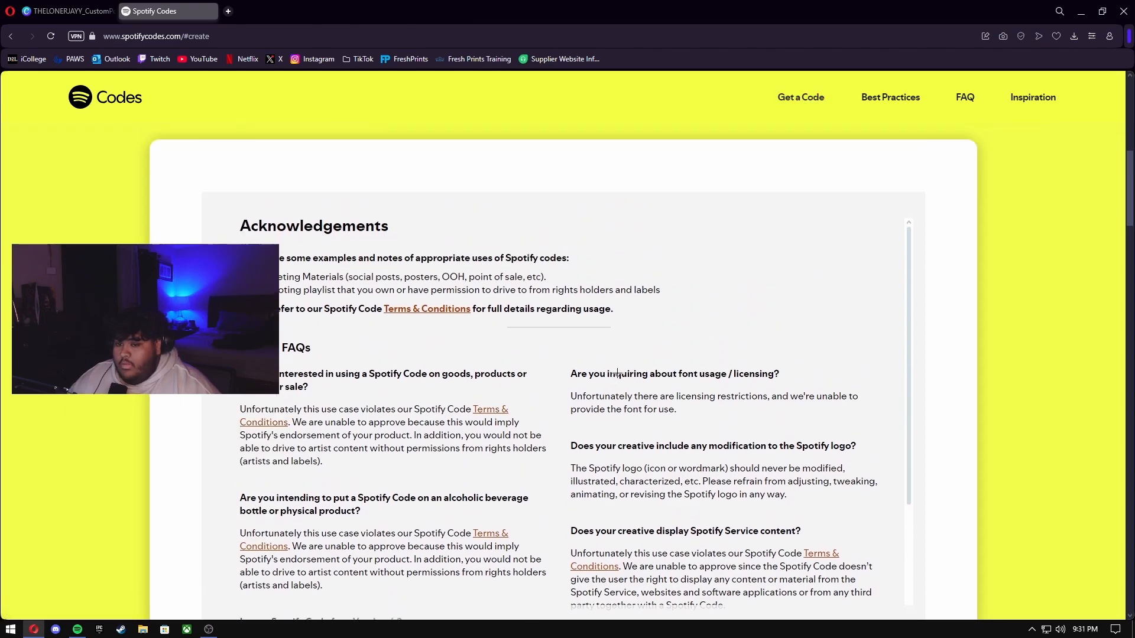
scroll(592, 396, down, 5)
scroll(592, 396, down, 1)
click(561, 497)
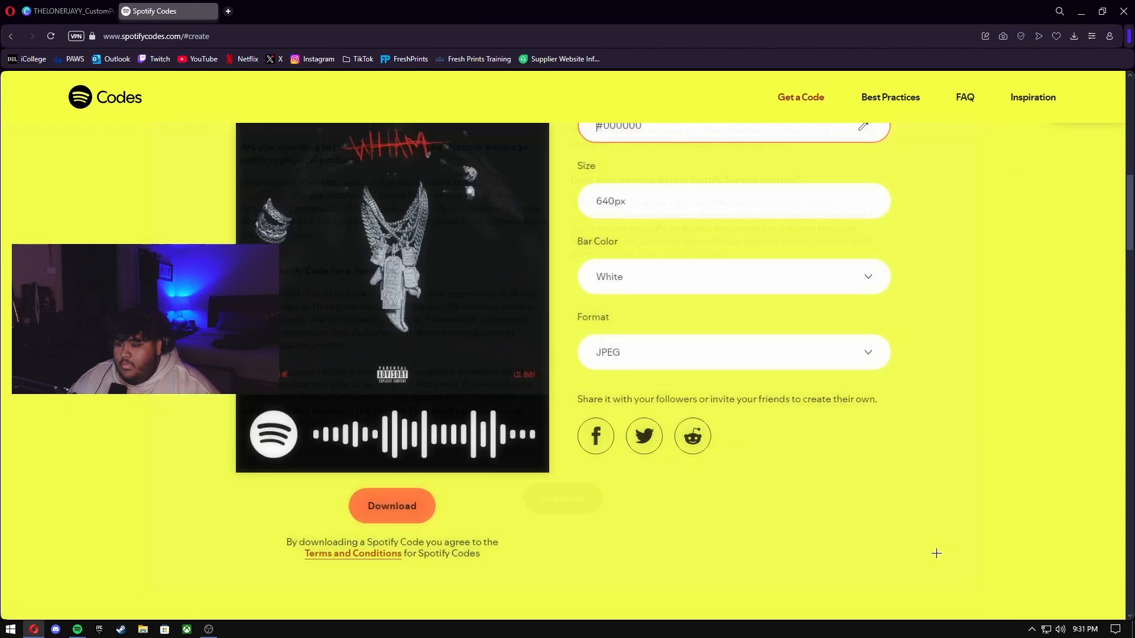
scroll(897, 546, up, 1)
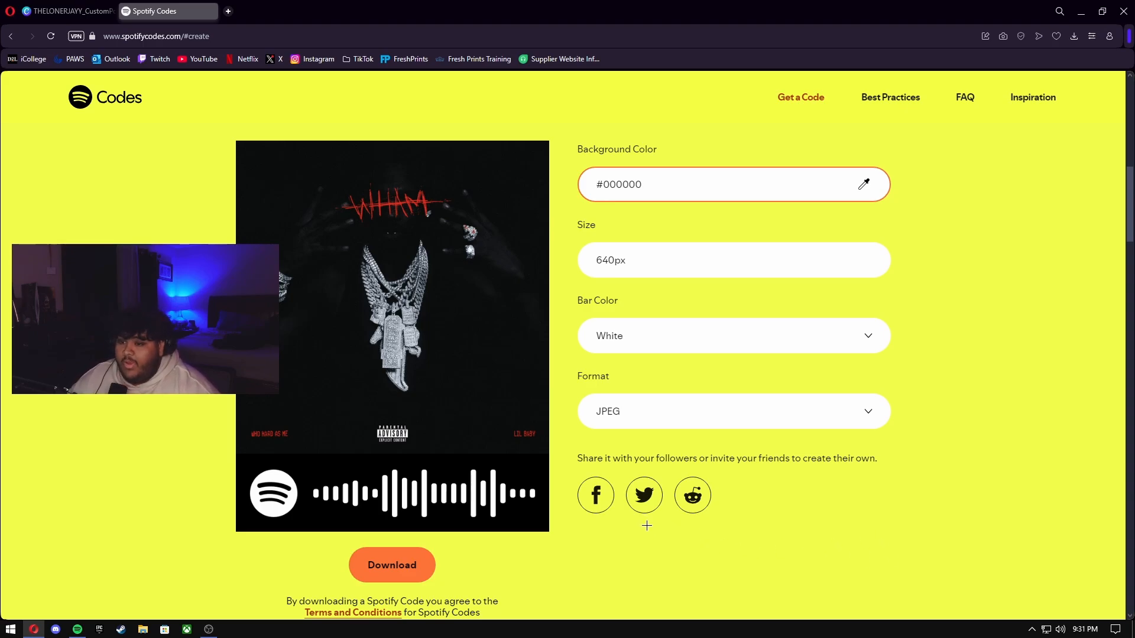
Copy the WHAM cover image from the Spotify Codes page and paste it onto the Canva poster.
key(ctrl+Tab)
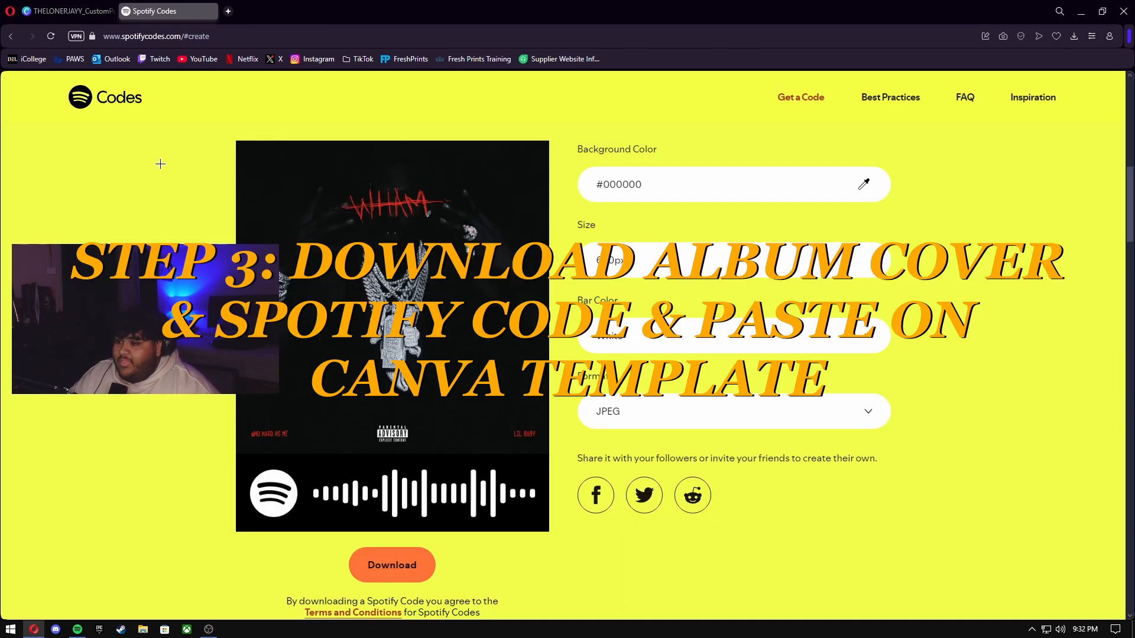
right_click(372, 196)
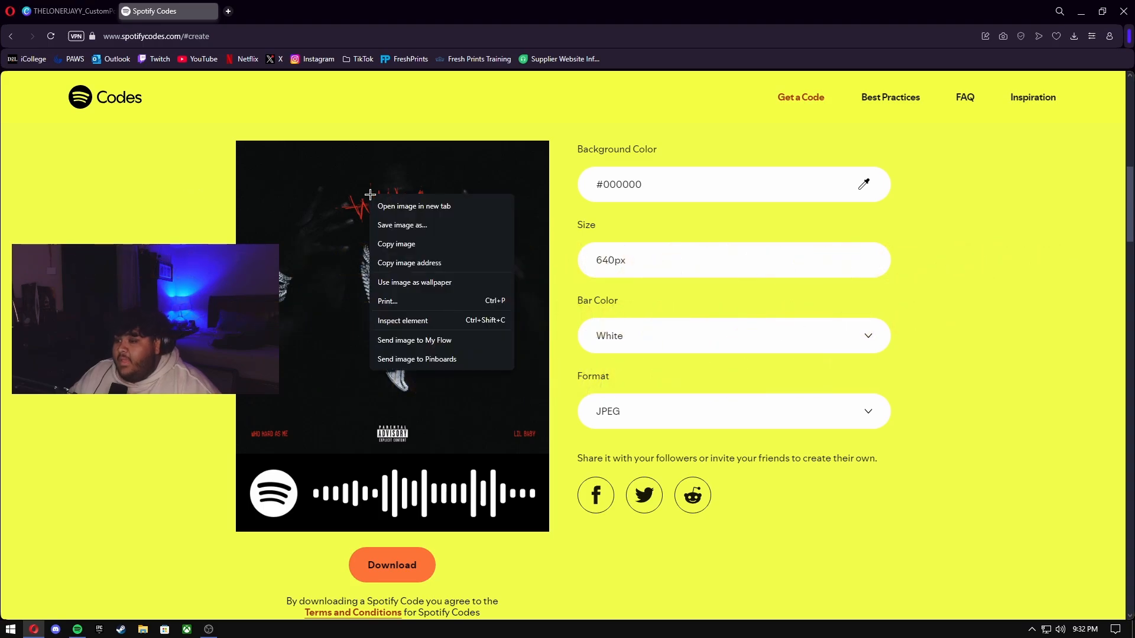
click(398, 240)
click(68, 10)
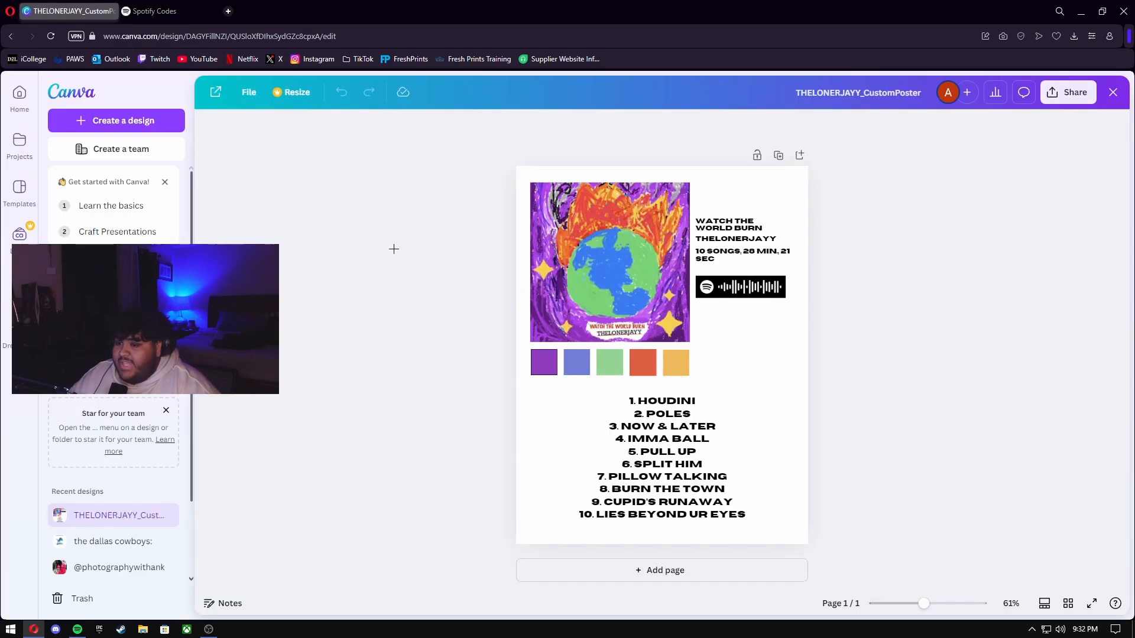
click(558, 400)
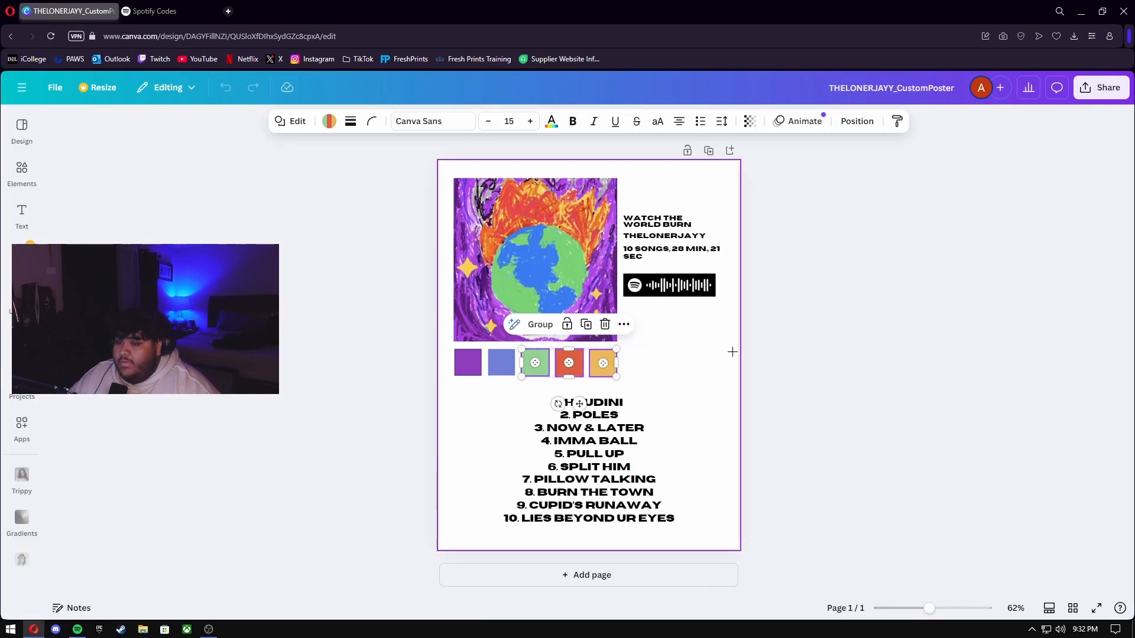
key(ctrl+v)
click(616, 331)
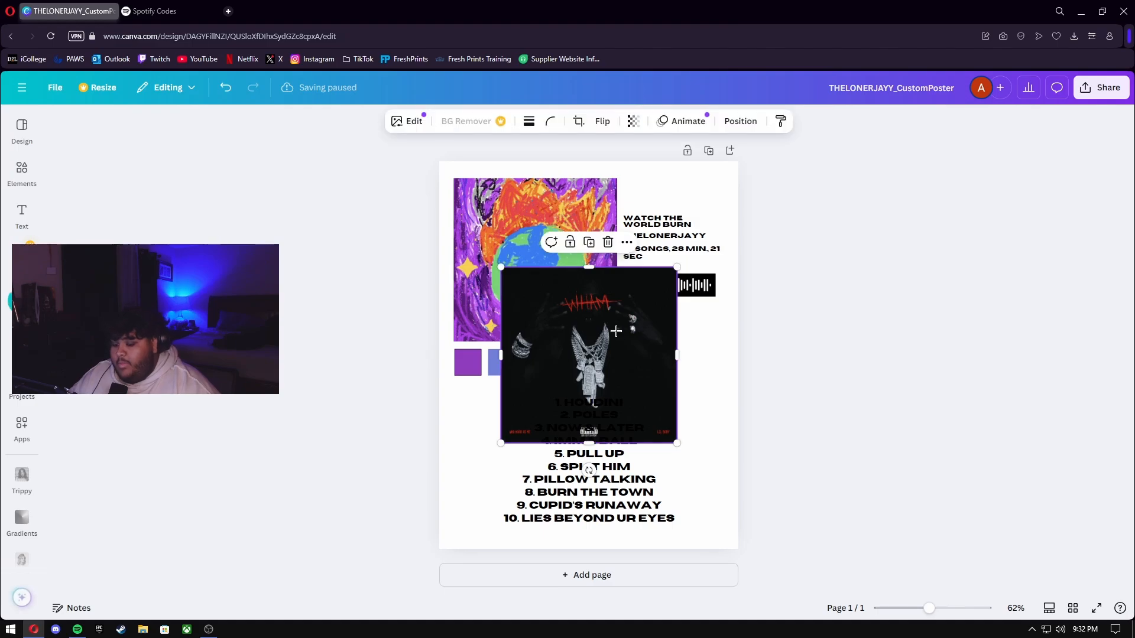
Delete the loose pasted cover and replace the poster's album art with the WHAM cover from the uploads.
key(Delete)
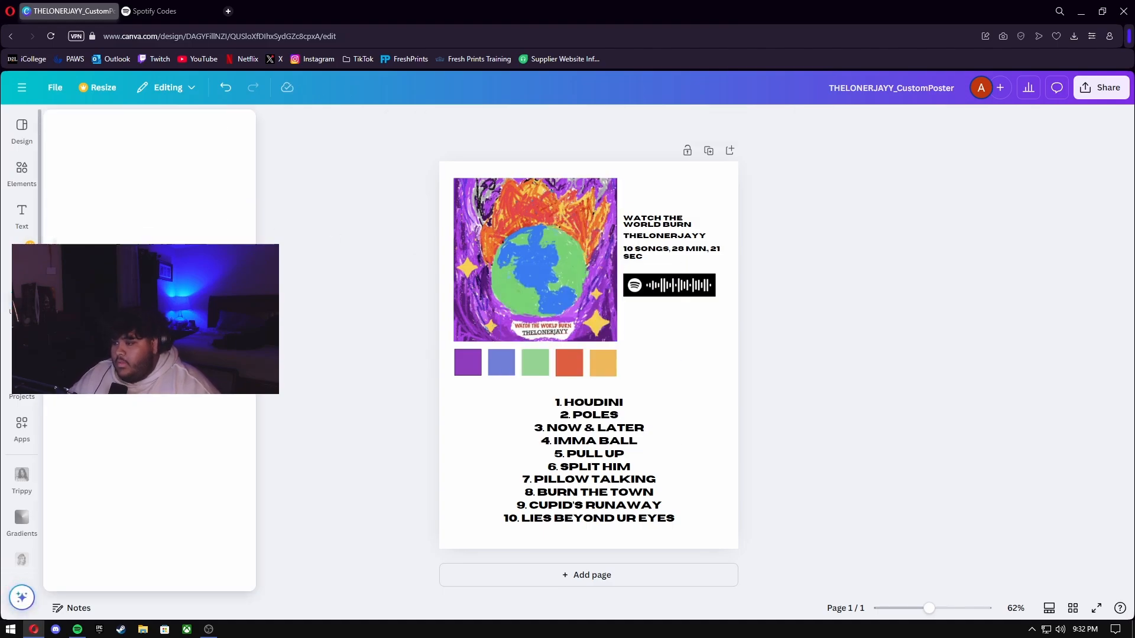
click(22, 301)
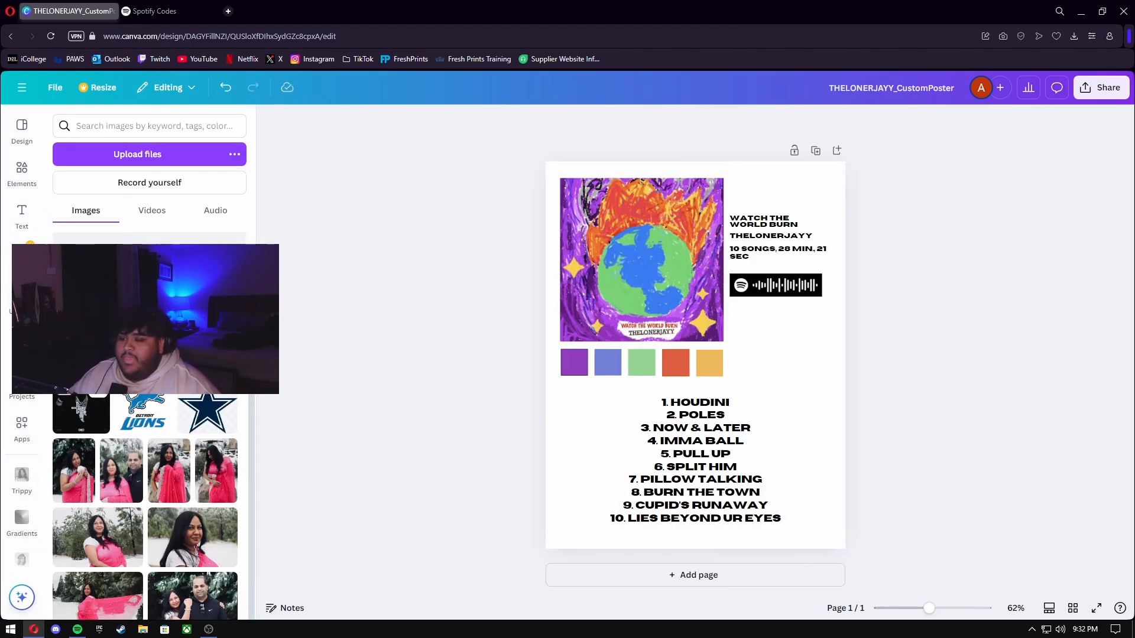
drag(77, 408, 614, 249)
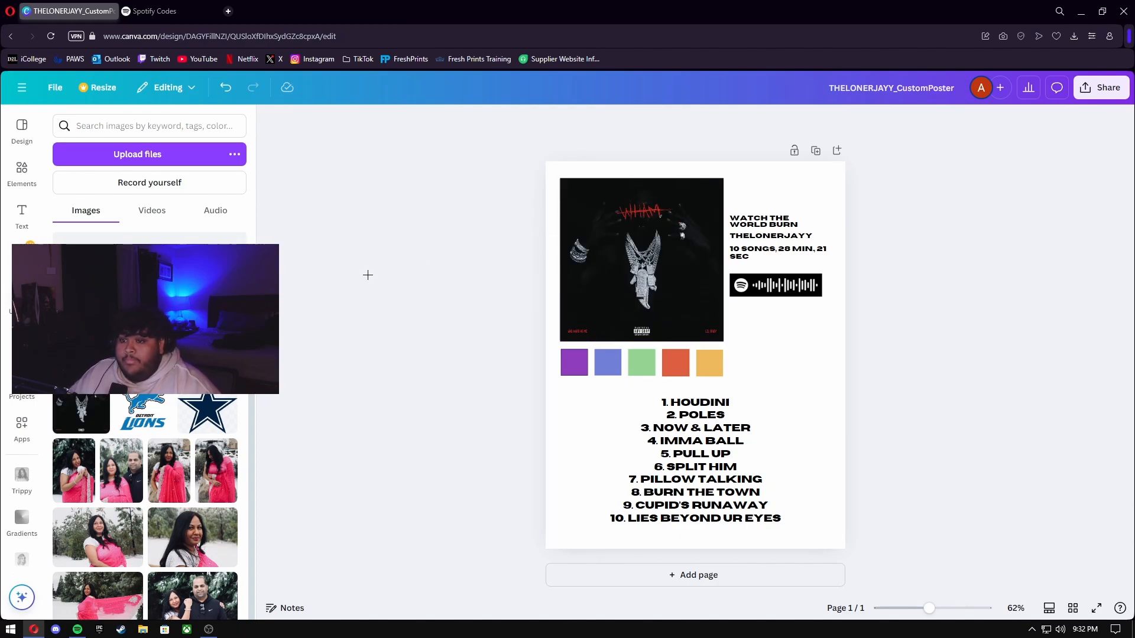
Copy the code bar image from the Spotify Codes page and paste it onto the Canva poster.
click(155, 12)
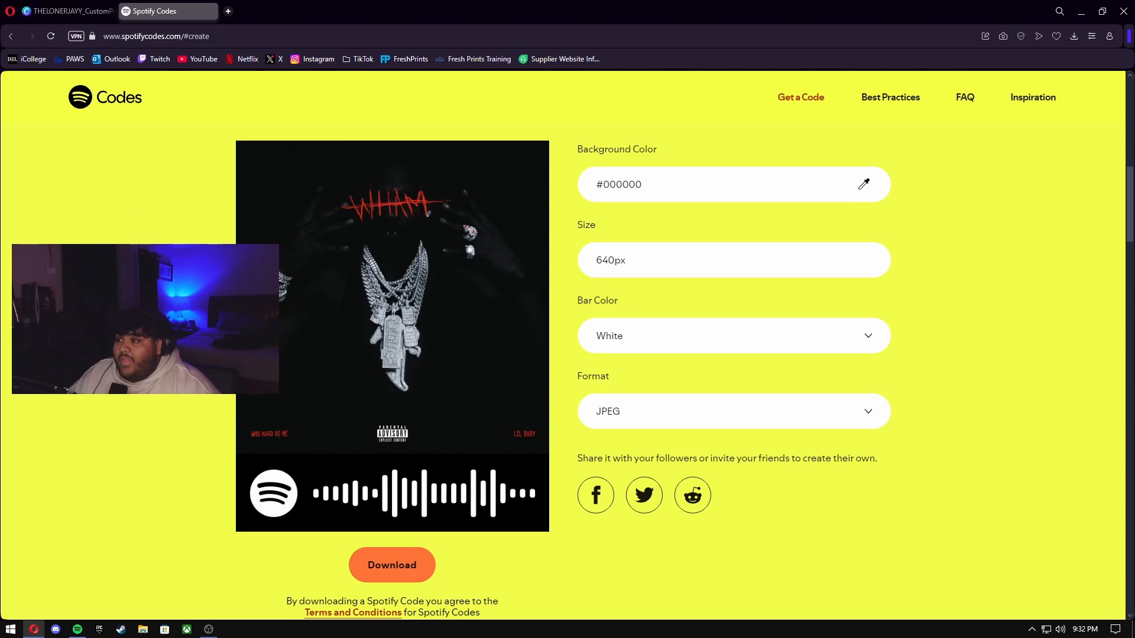
right_click(308, 297)
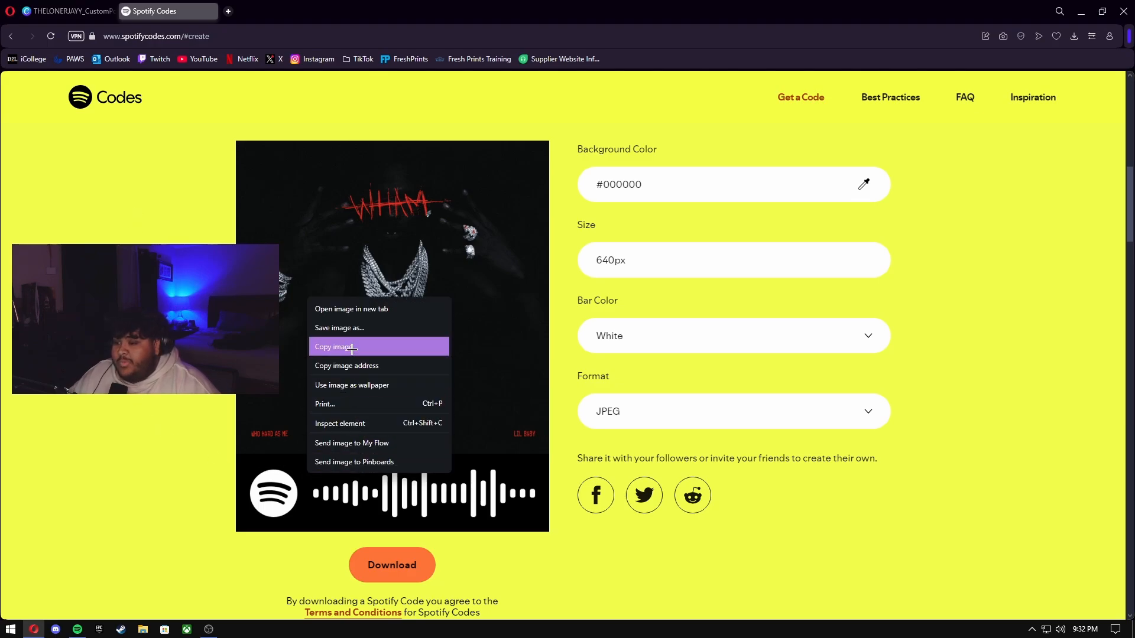
click(340, 347)
click(86, 7)
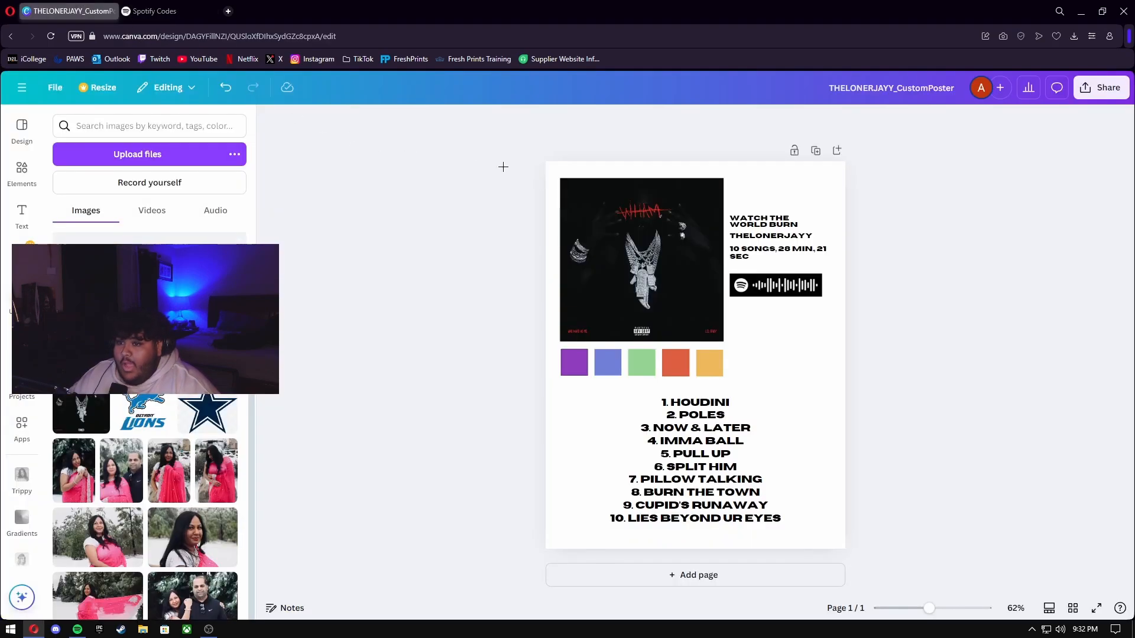
click(833, 333)
key(ctrl+v)
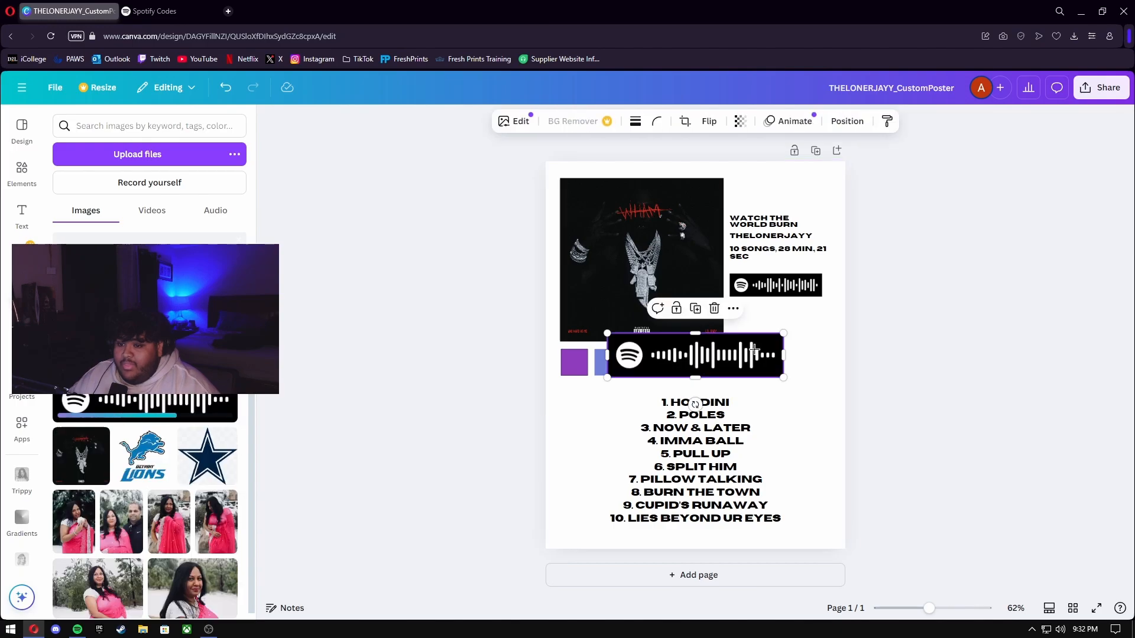
Delete the loose pasted code and replace the poster's existing Spotify code with the new one from the uploads.
key(Delete)
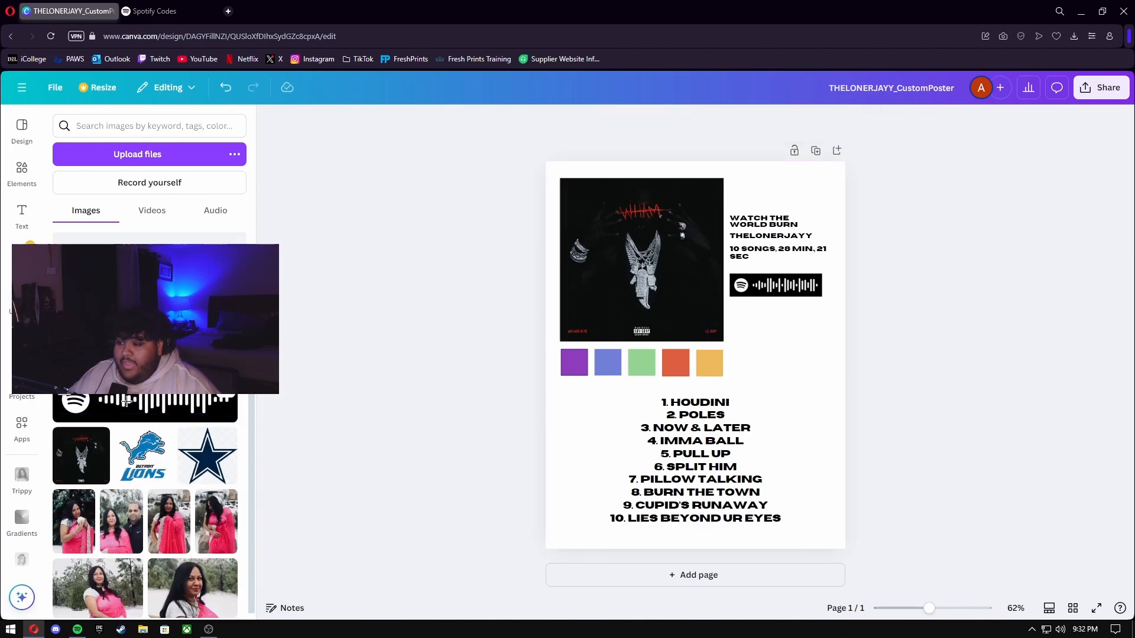
drag(185, 403, 784, 288)
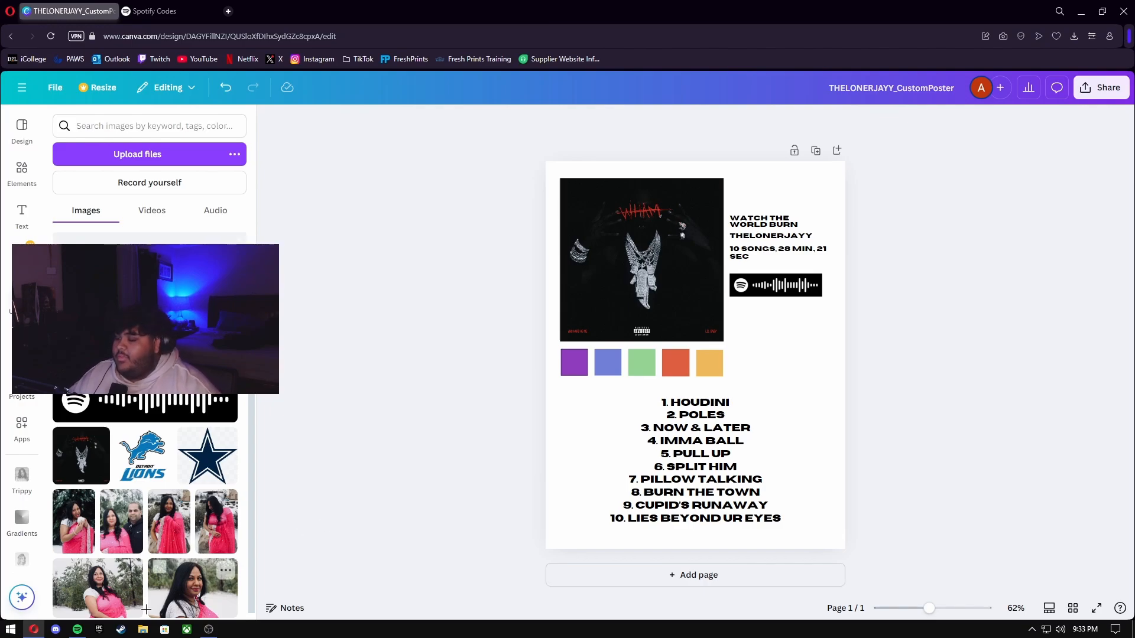
Check the album title in Spotify and replace the poster's first title line with WHAM.
click(77, 630)
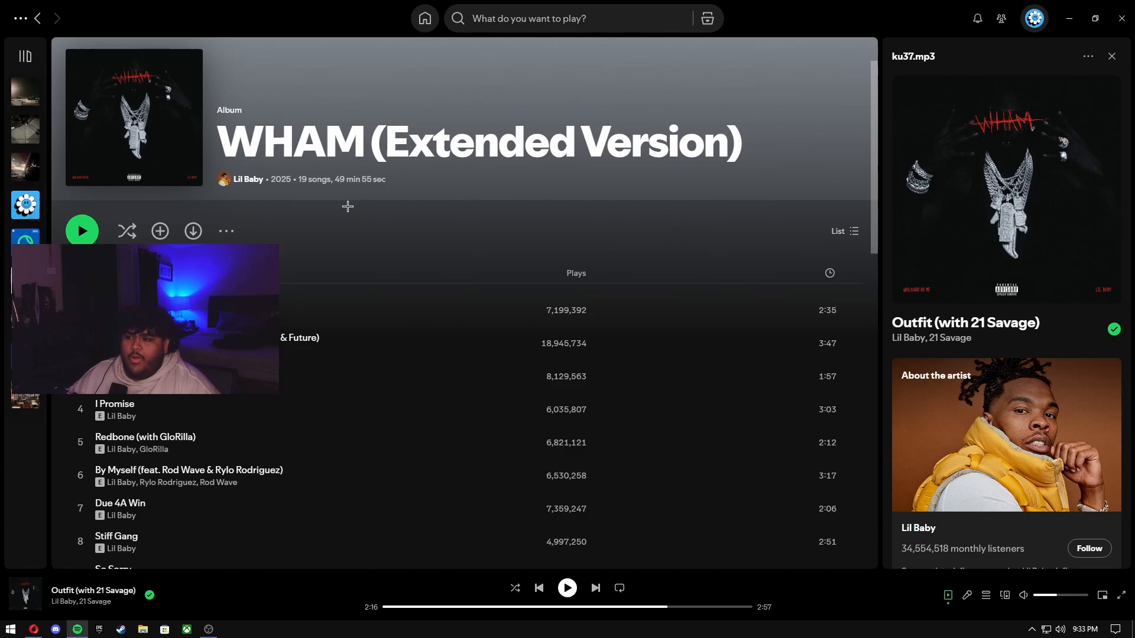
key(alt+Tab)
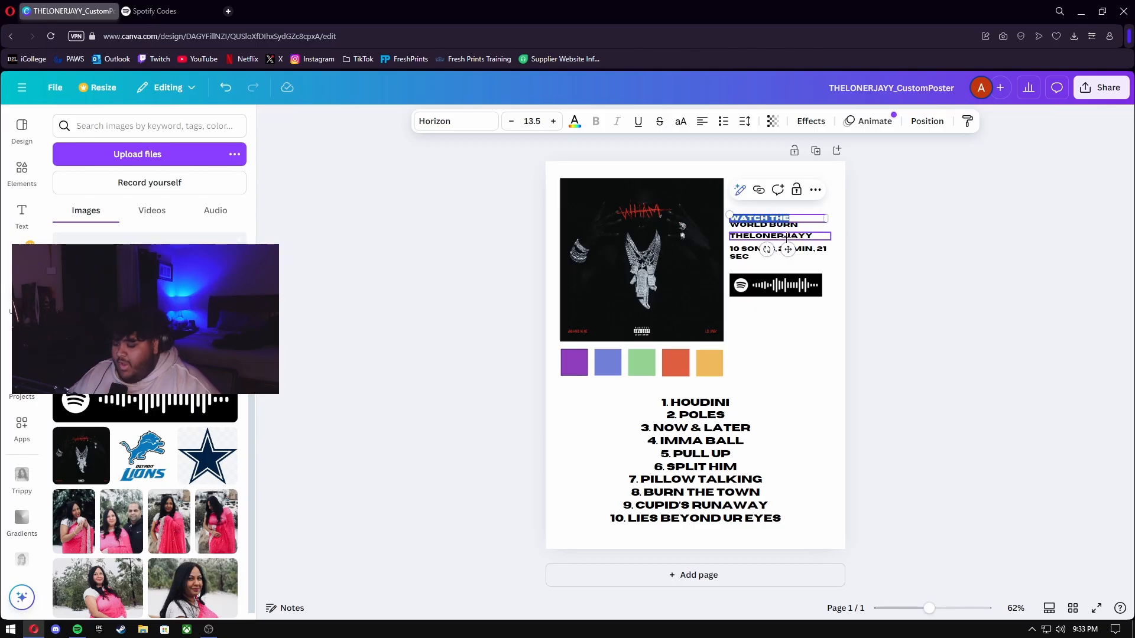
text(WHAM)
key(Escape)
key(Escape)
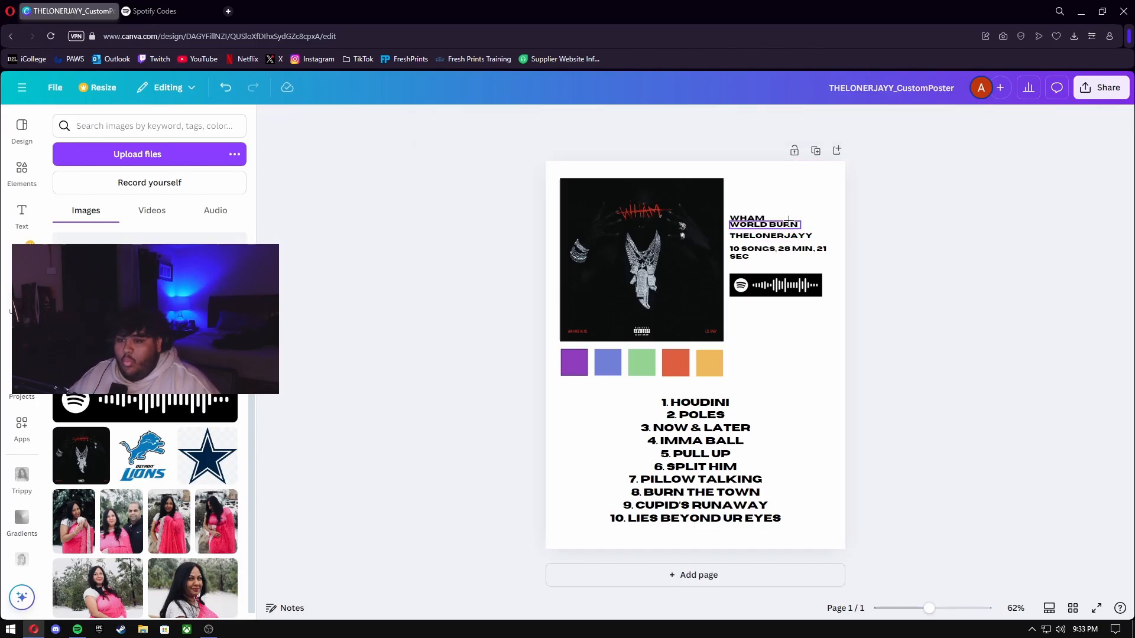
Replace the second title line with (EXTEND VERSION) and widen its text box to fit on one line.
click(775, 228)
click(775, 227)
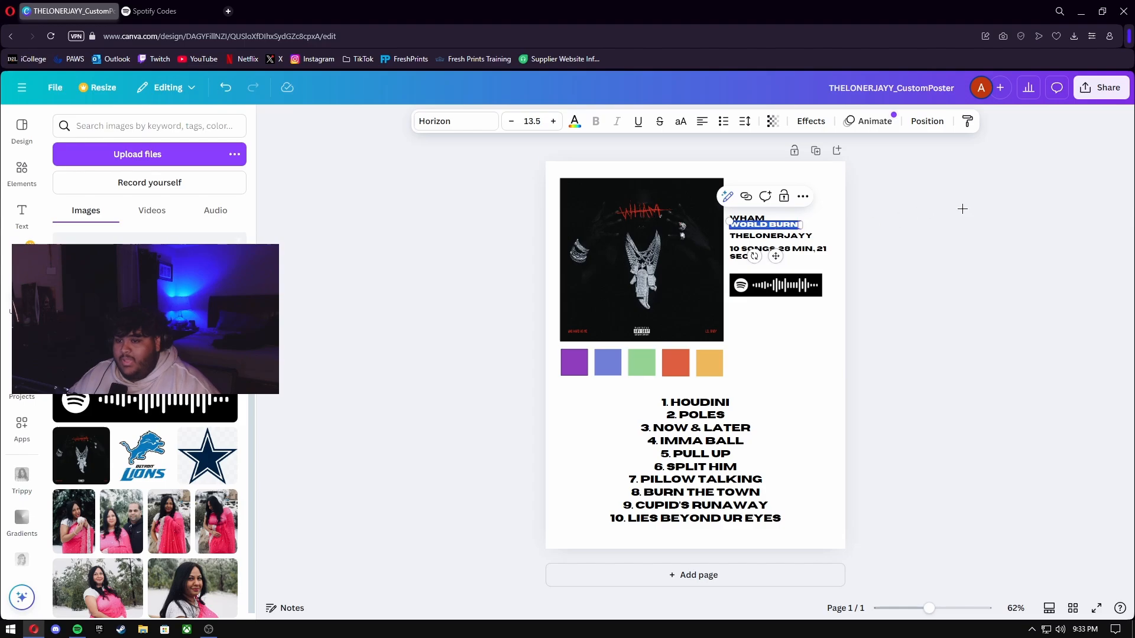
key(BackSpace)
text(EXTEND)
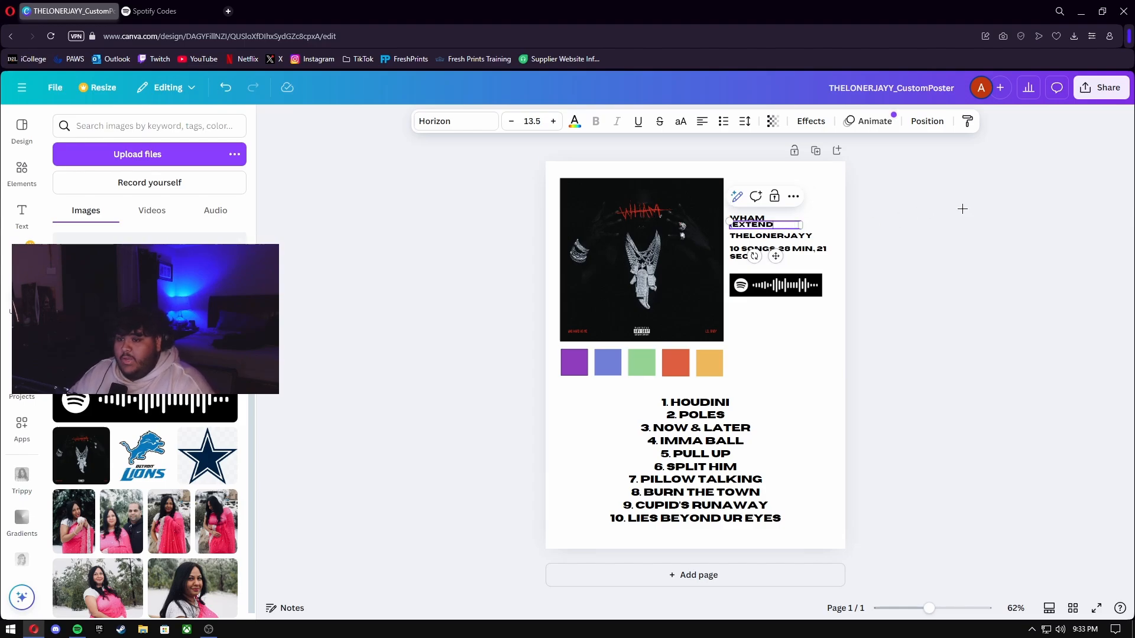
text( VERSION)
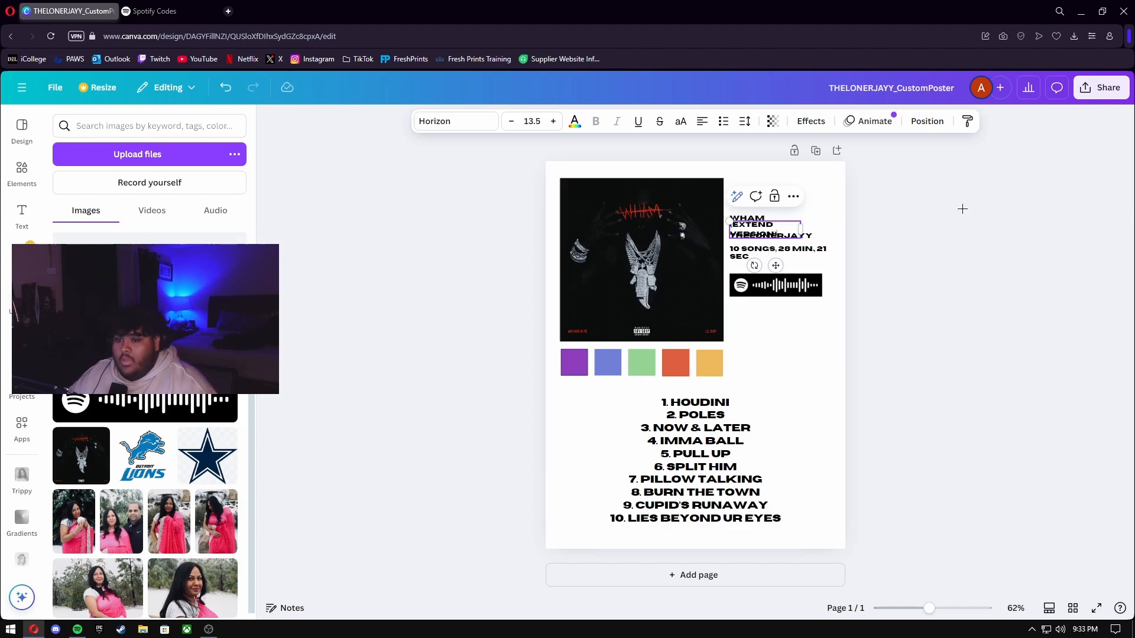
drag(801, 230, 831, 236)
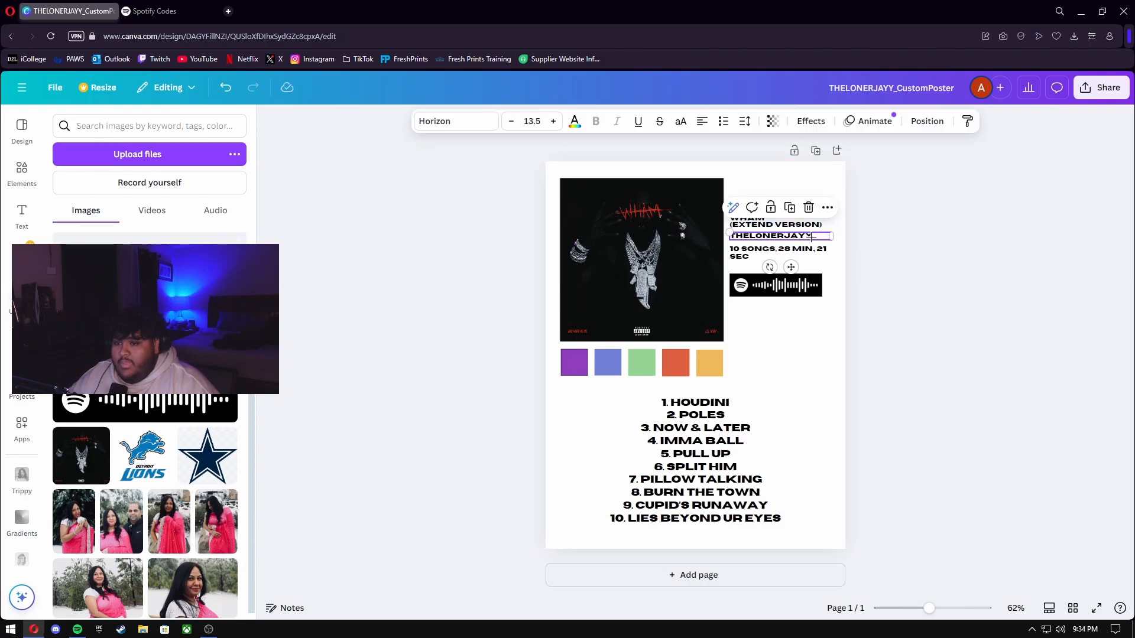
Replace the artist name on the poster with LIL BABY.
key(ctrl+a)
text(L)
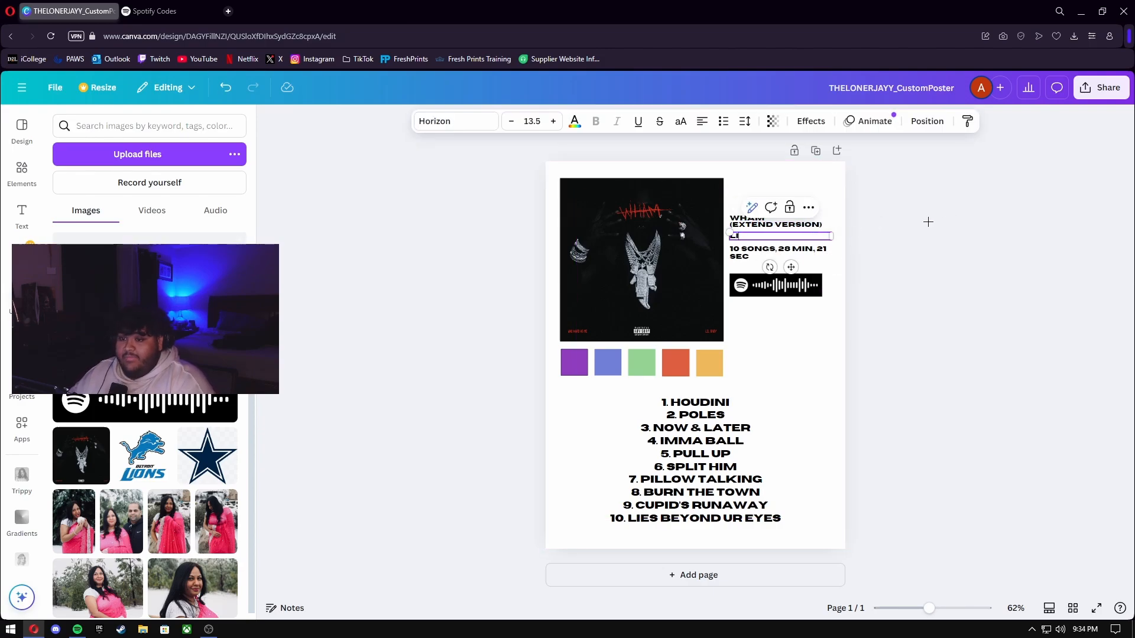
text(IL BABY)
click(894, 220)
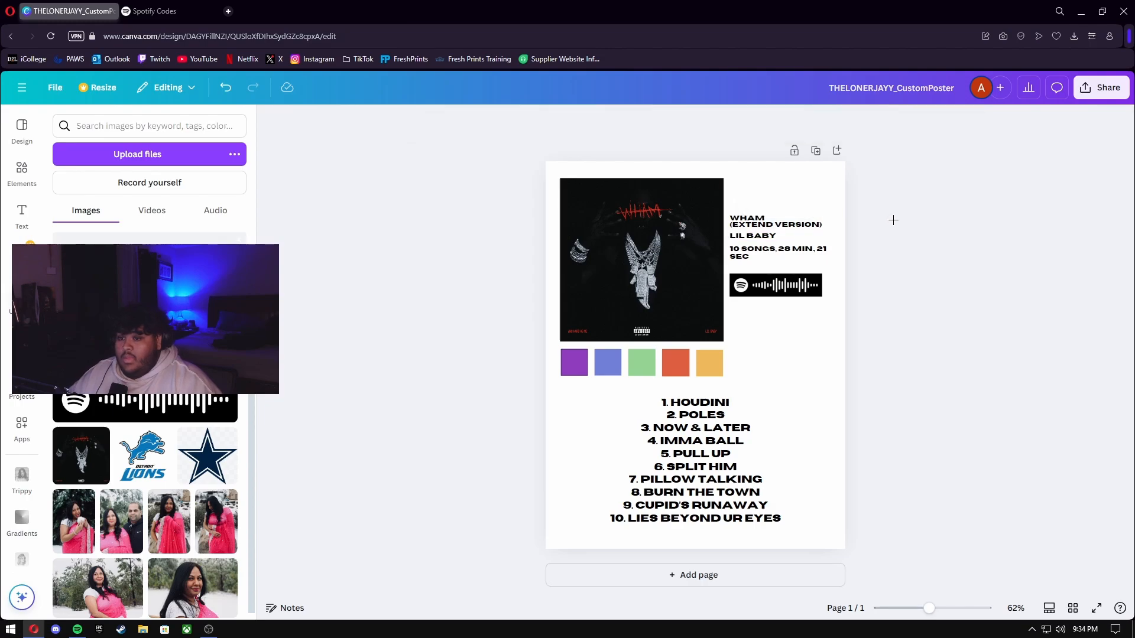
Look up the album's song count and duration in Spotify and change the poster's line to 19 SONGS, 49 MIN., 55 SEC.
click(78, 630)
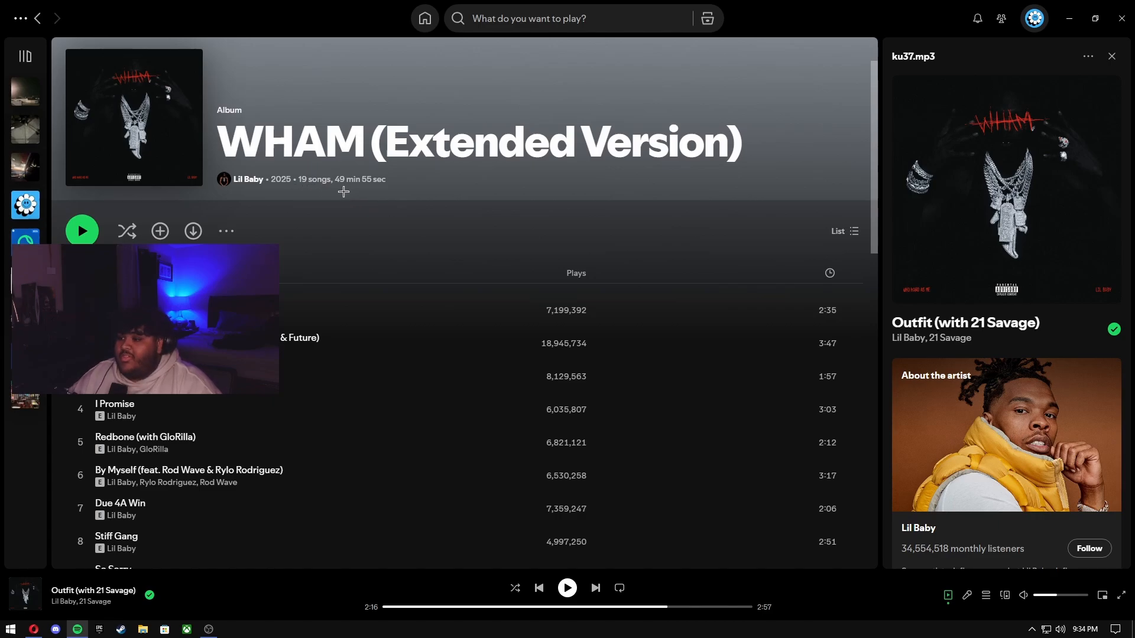
click(1069, 19)
click(740, 248)
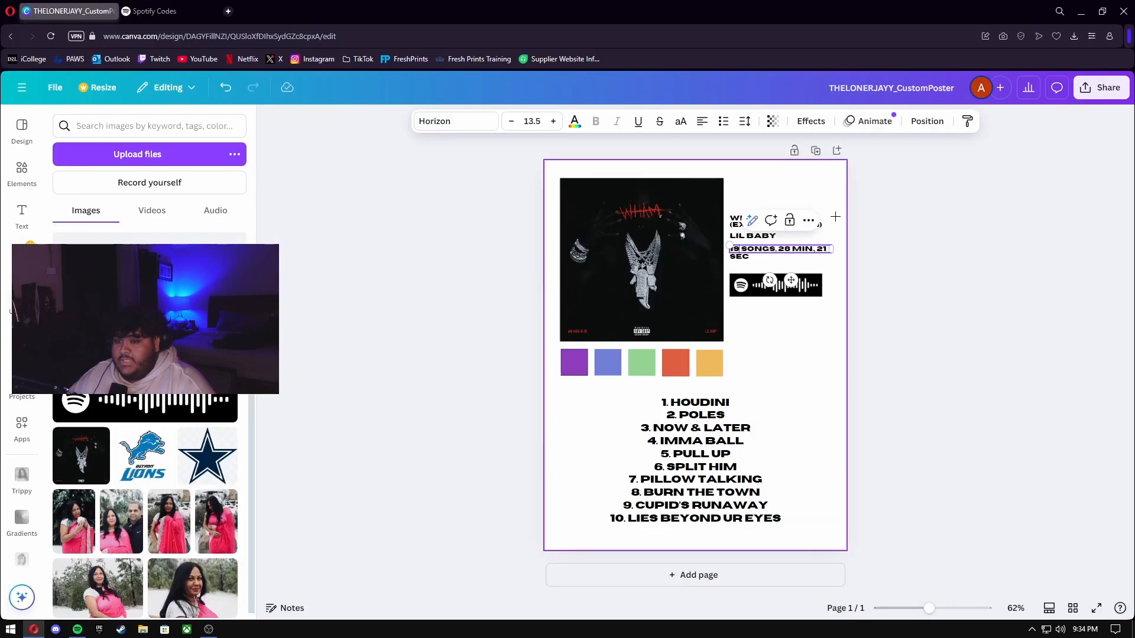
click(77, 630)
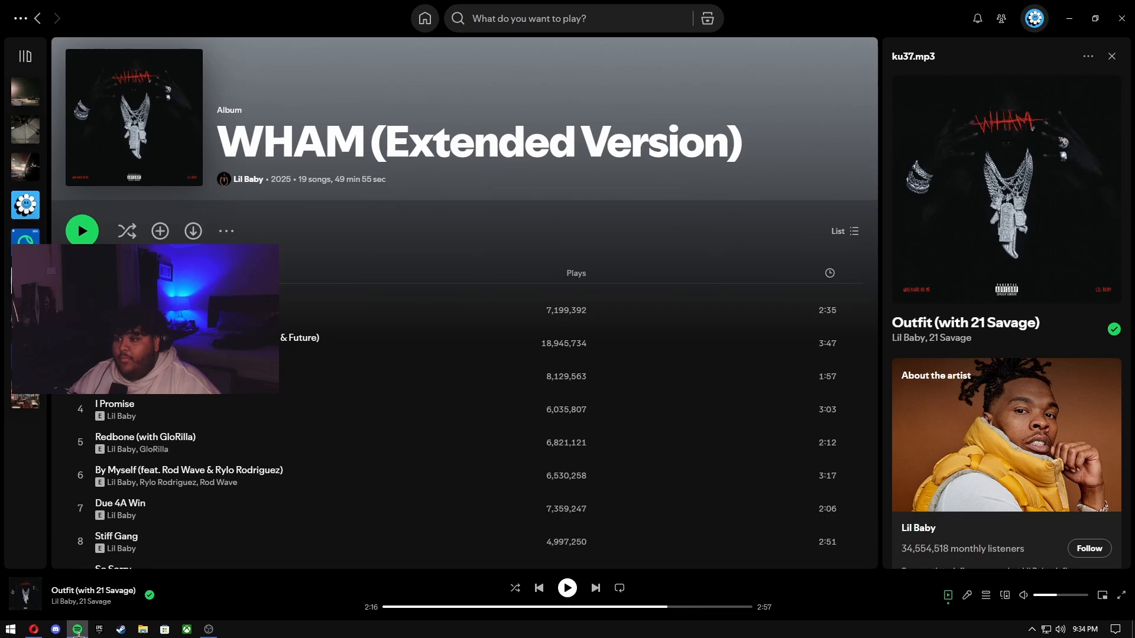
click(77, 630)
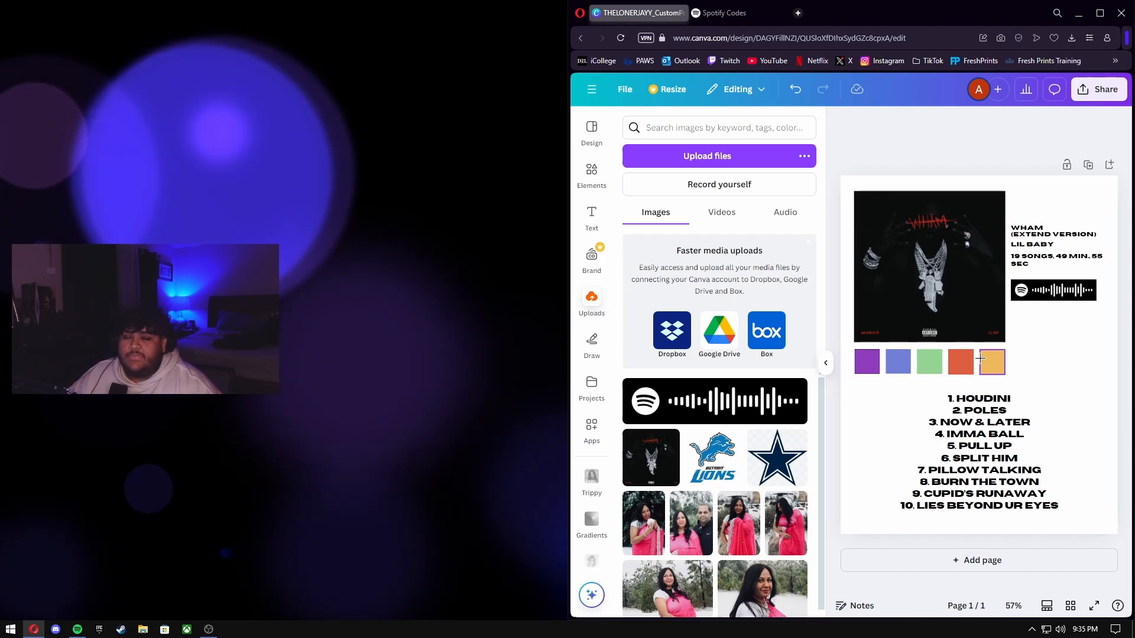
Recolour the first two palette squares with the cover's photo colours, near-black for the purple one and grey for the blue one.
click(874, 362)
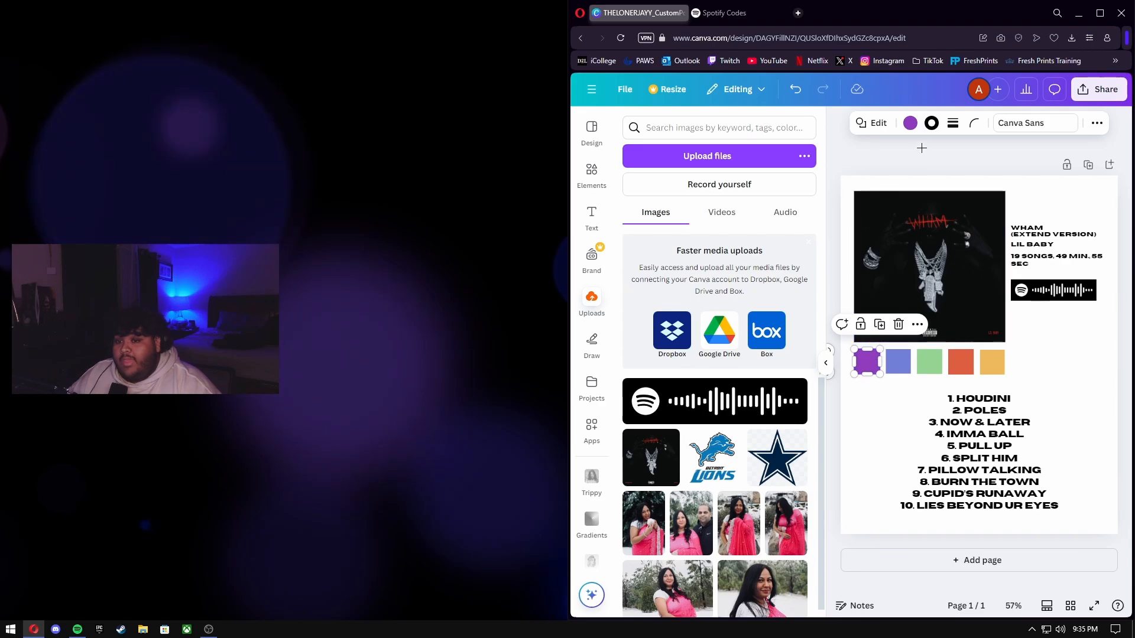
click(910, 122)
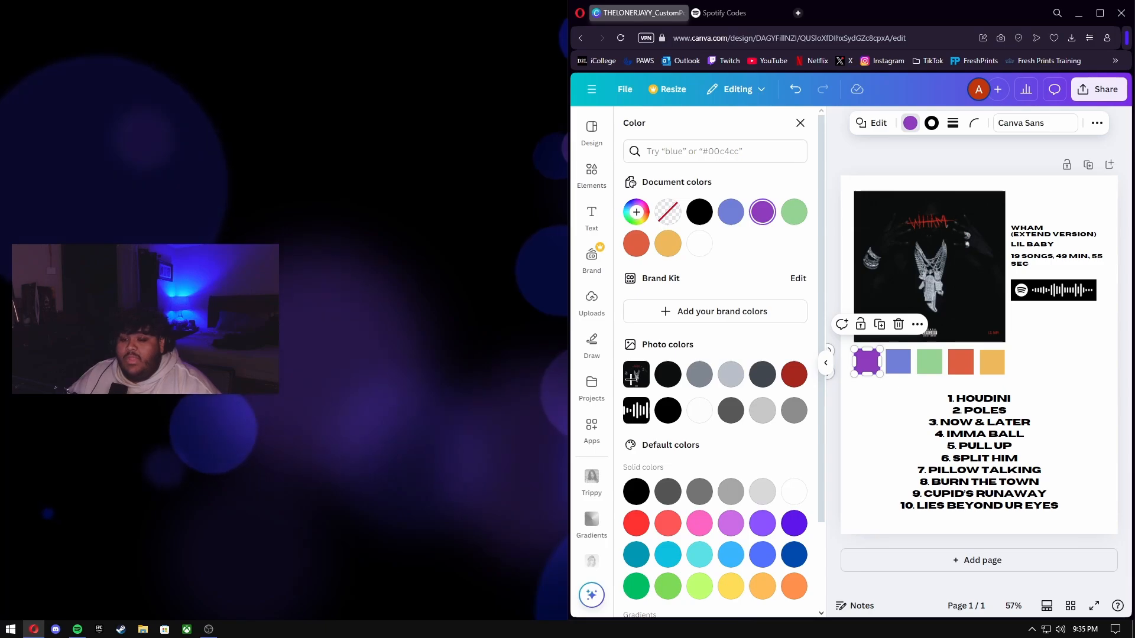
click(668, 374)
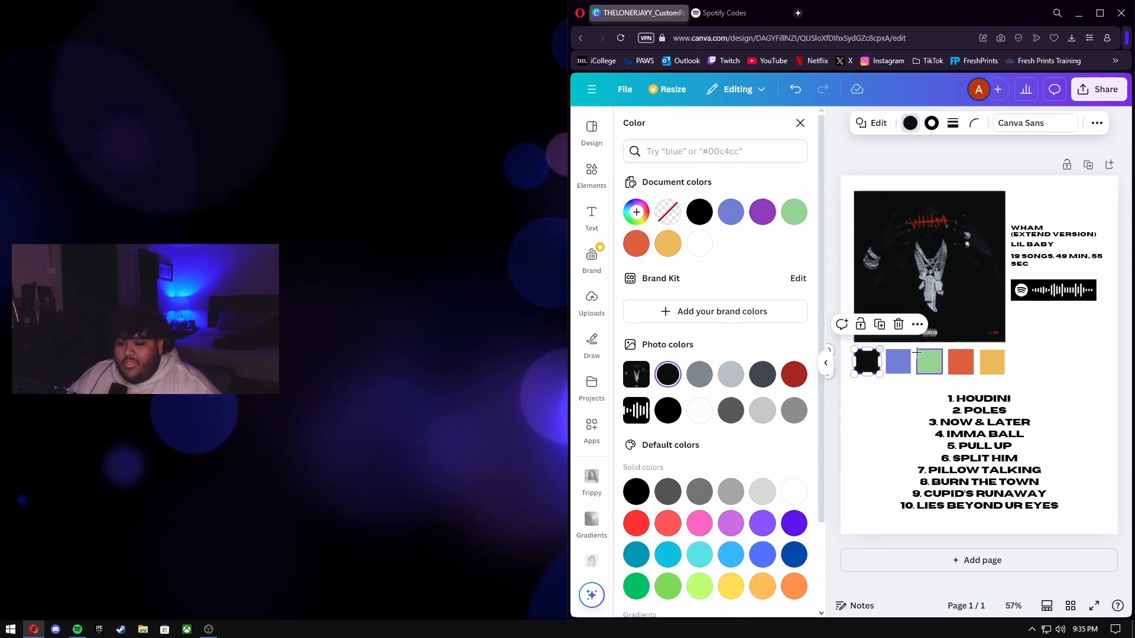
key(Tab)
click(697, 374)
Recolour the remaining three palette squares with the cover's light grey, dark slate and red #a6271e.
key(Tab)
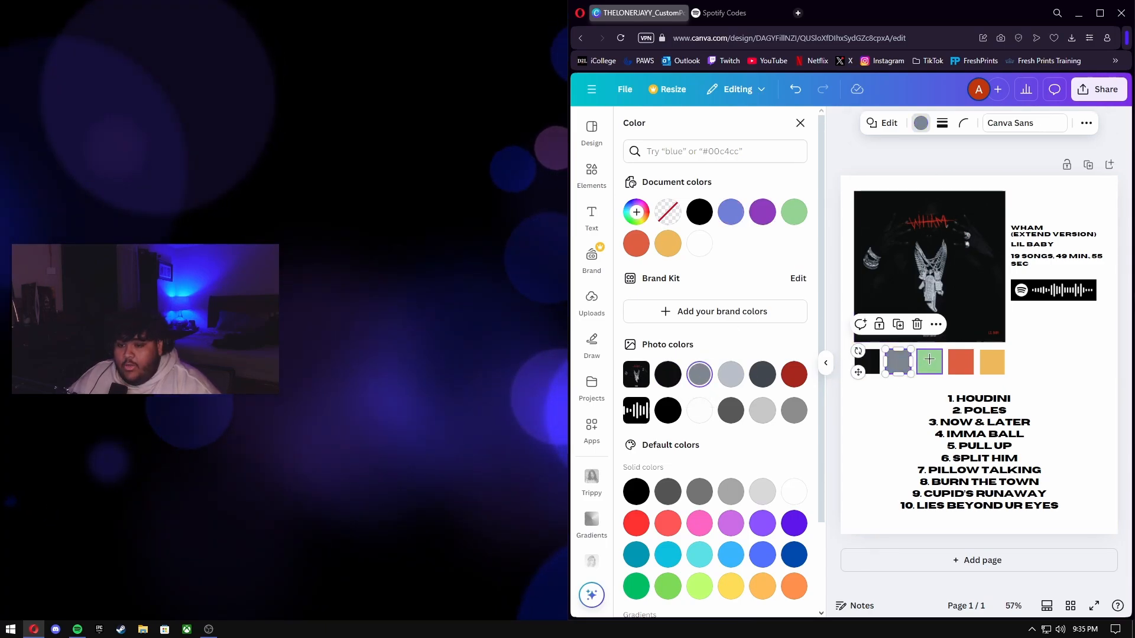
click(722, 374)
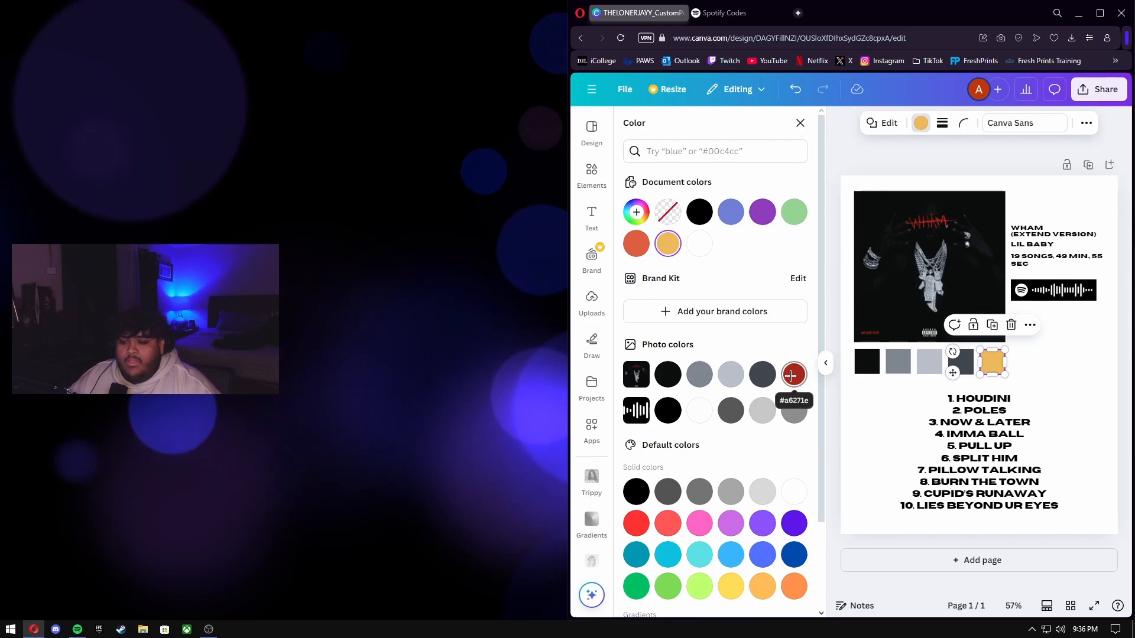
click(793, 375)
click(858, 387)
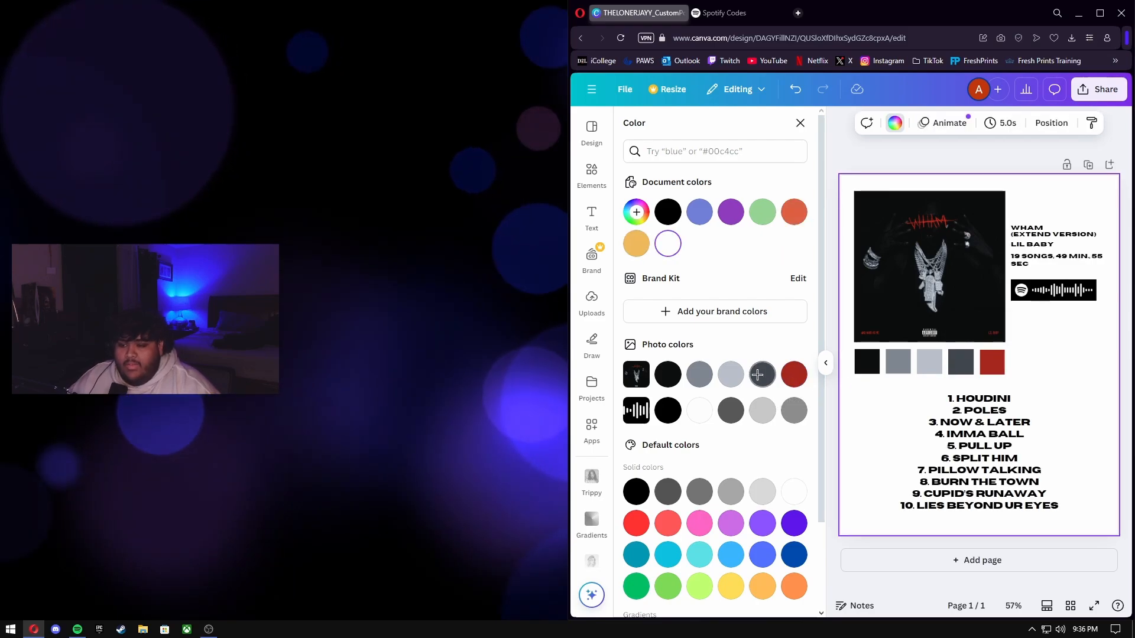
click(835, 404)
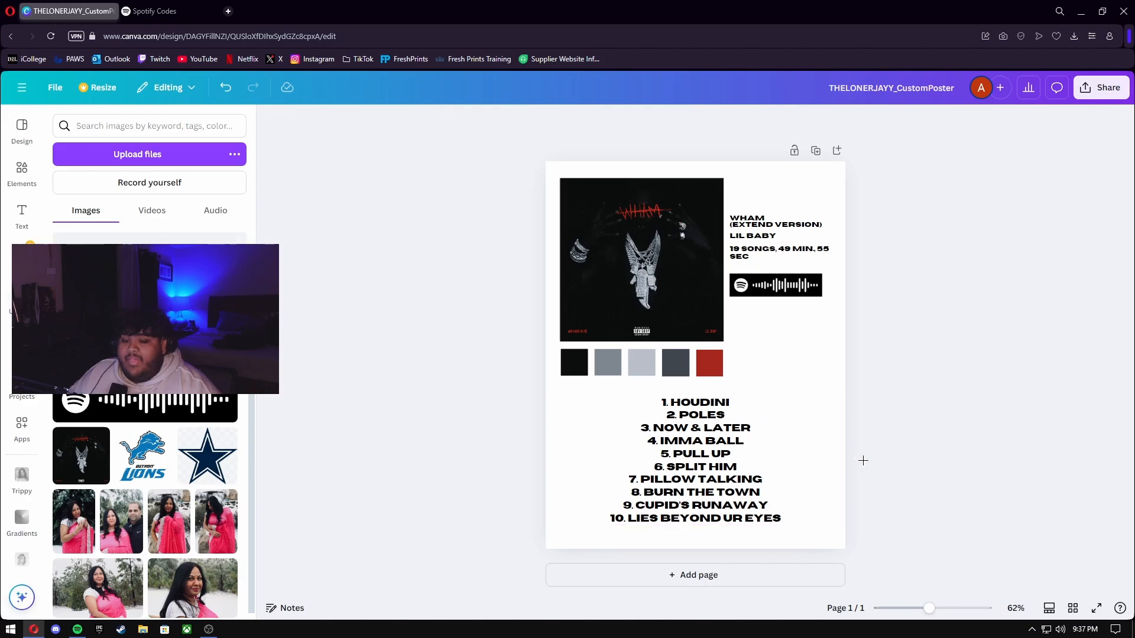
Inspect the poster full screen at 330% zoom and remove the period after MIN in the song count and duration line.
click(1097, 609)
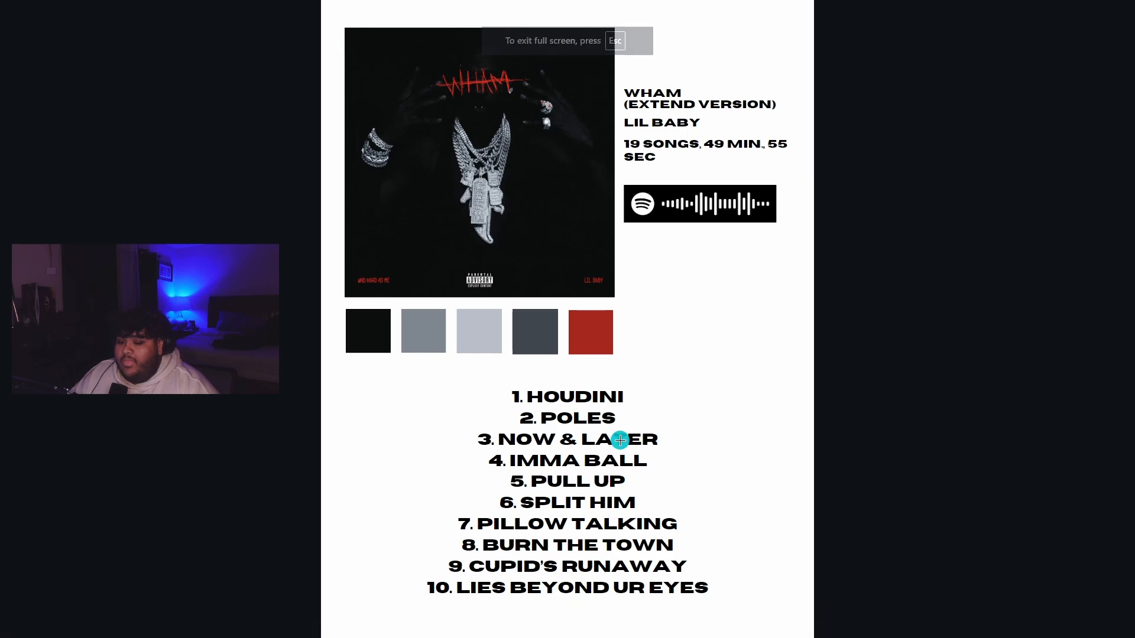
click(960, 622)
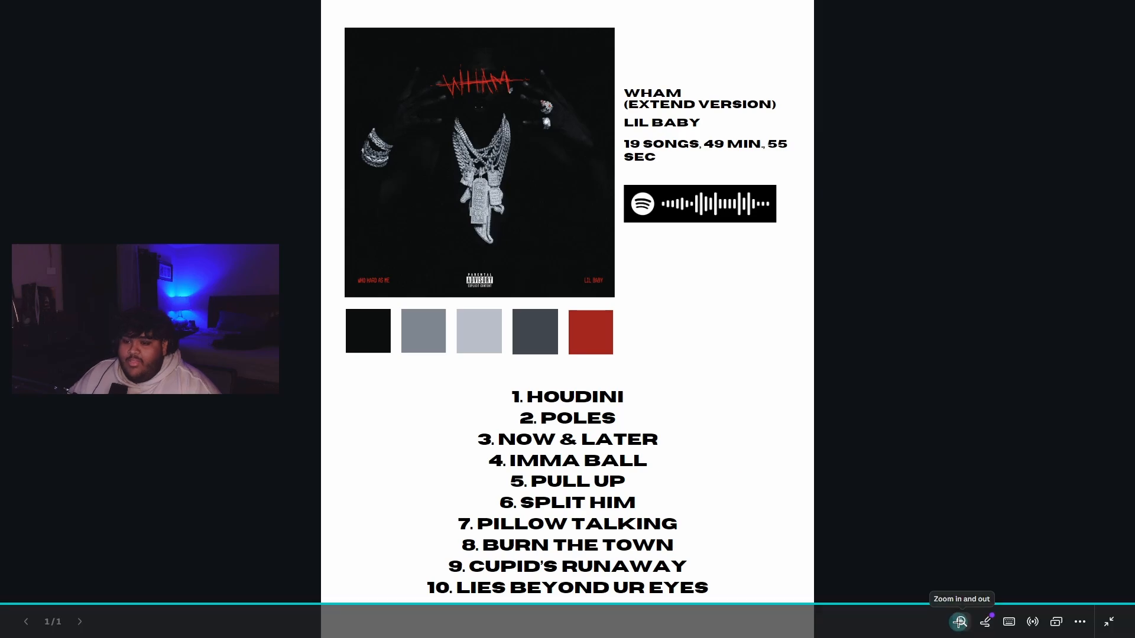
click(961, 622)
drag(871, 593, 928, 593)
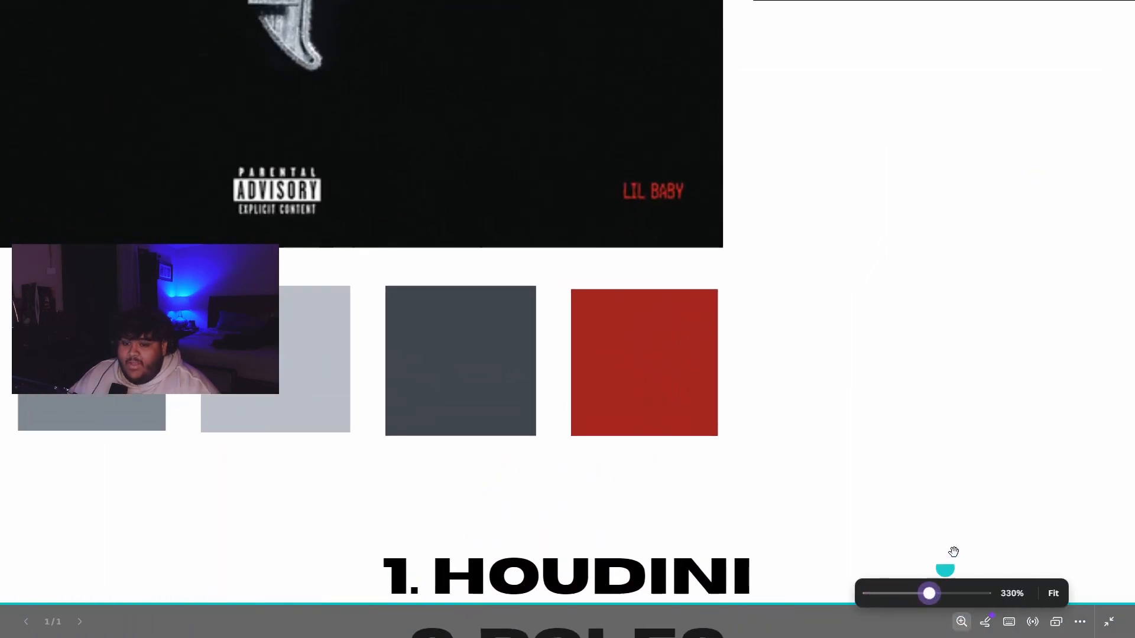
scroll(986, 190, up, 7)
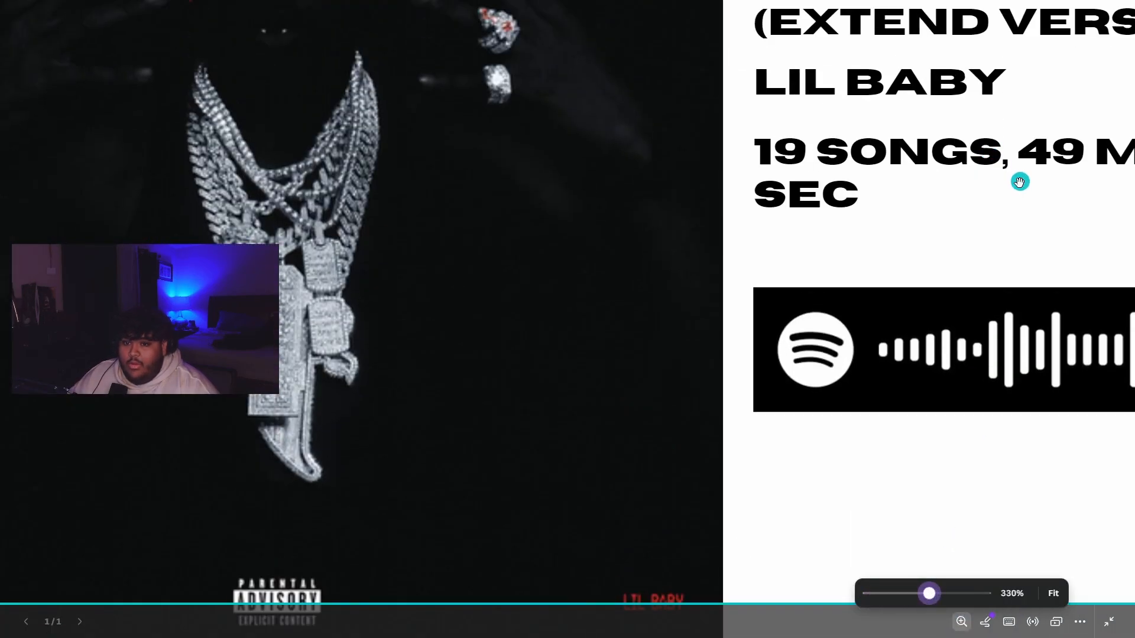
drag(1020, 182, 659, 389)
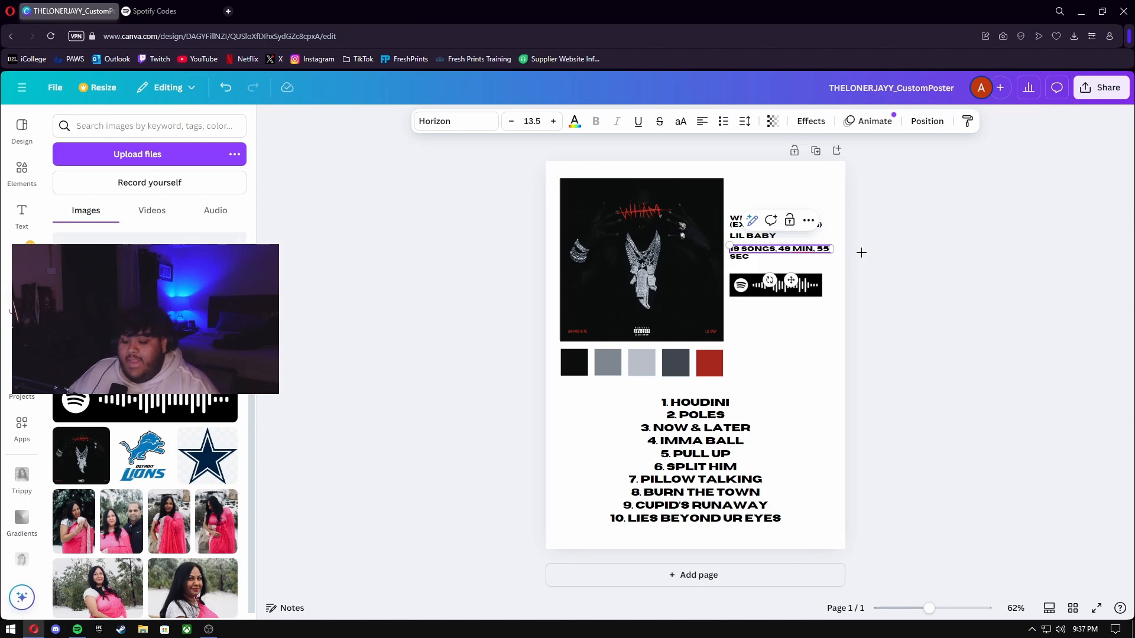
key(BackSpace)
click(949, 266)
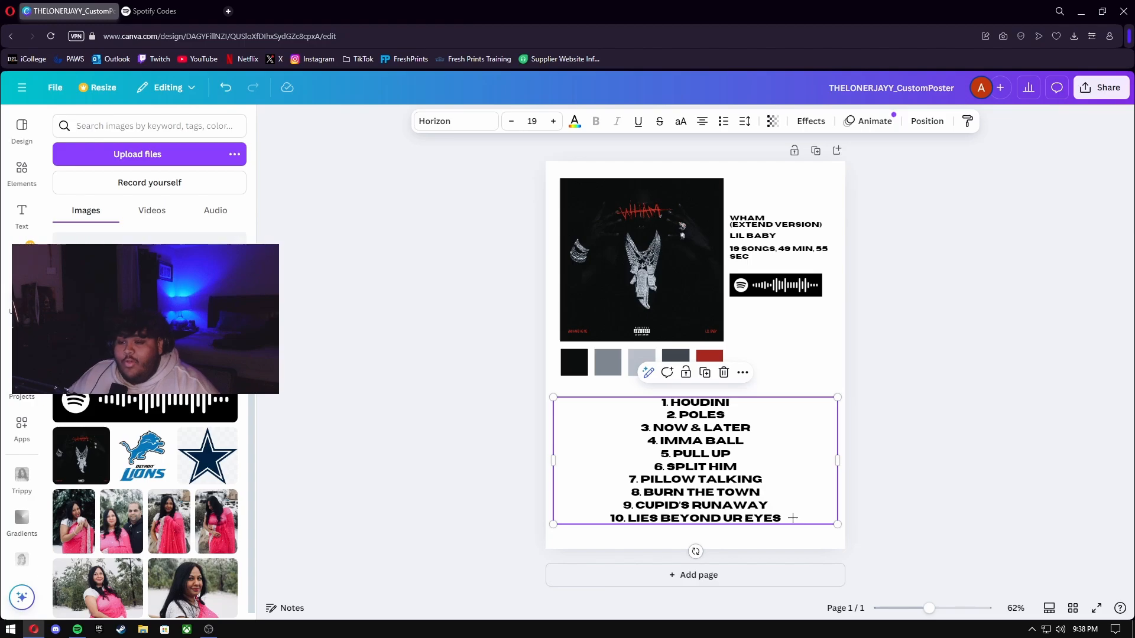
Replace the old track list with the album's 19 songs, from 1. LISTEN UP to 19. MY SHAWTY, in two columns with track 9 centred, and preview full screen.
text(1)
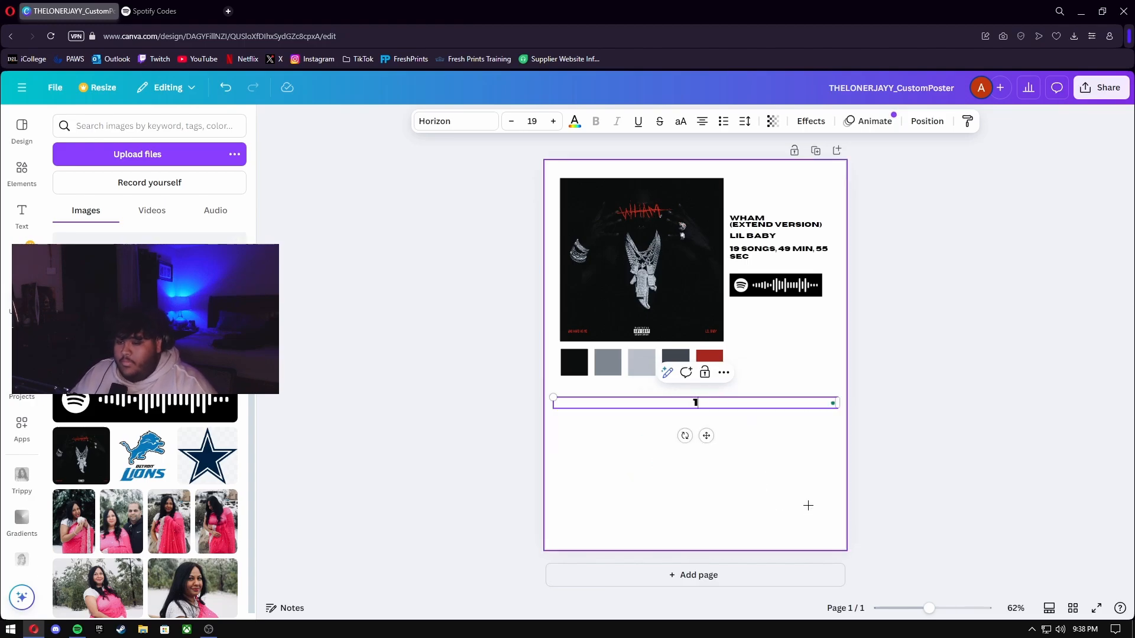
text( LISTEN UP)
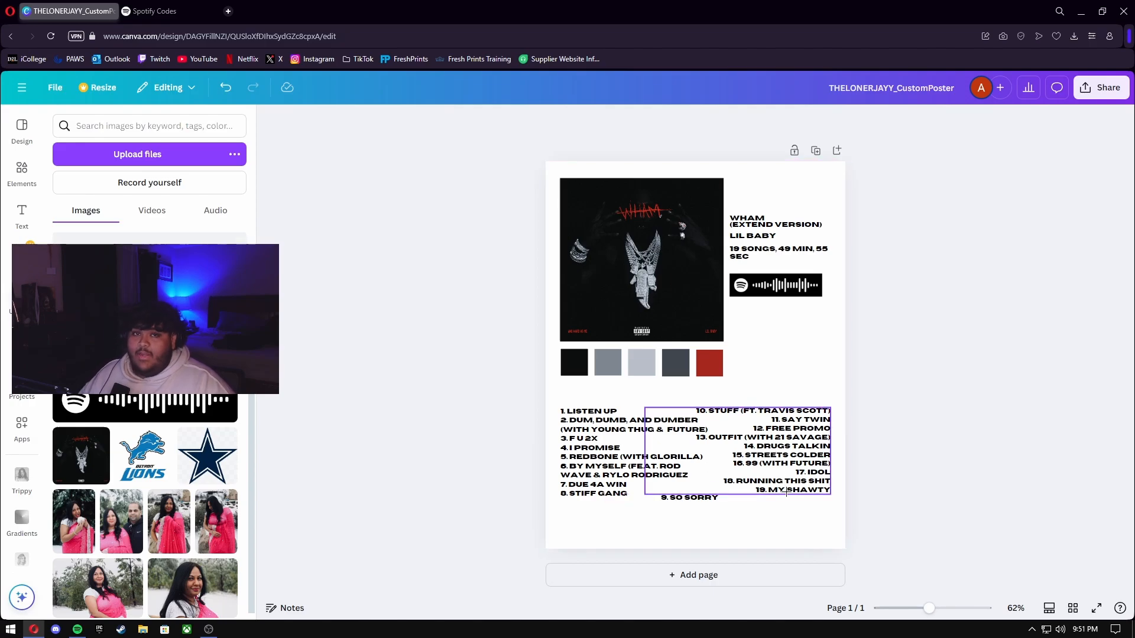
click(1097, 609)
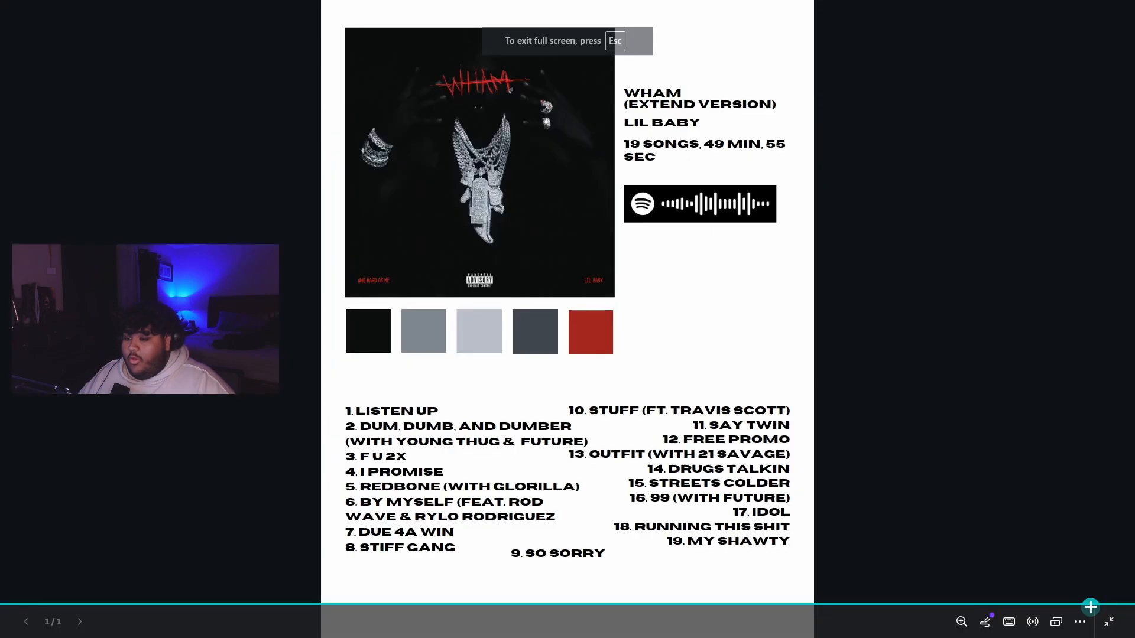